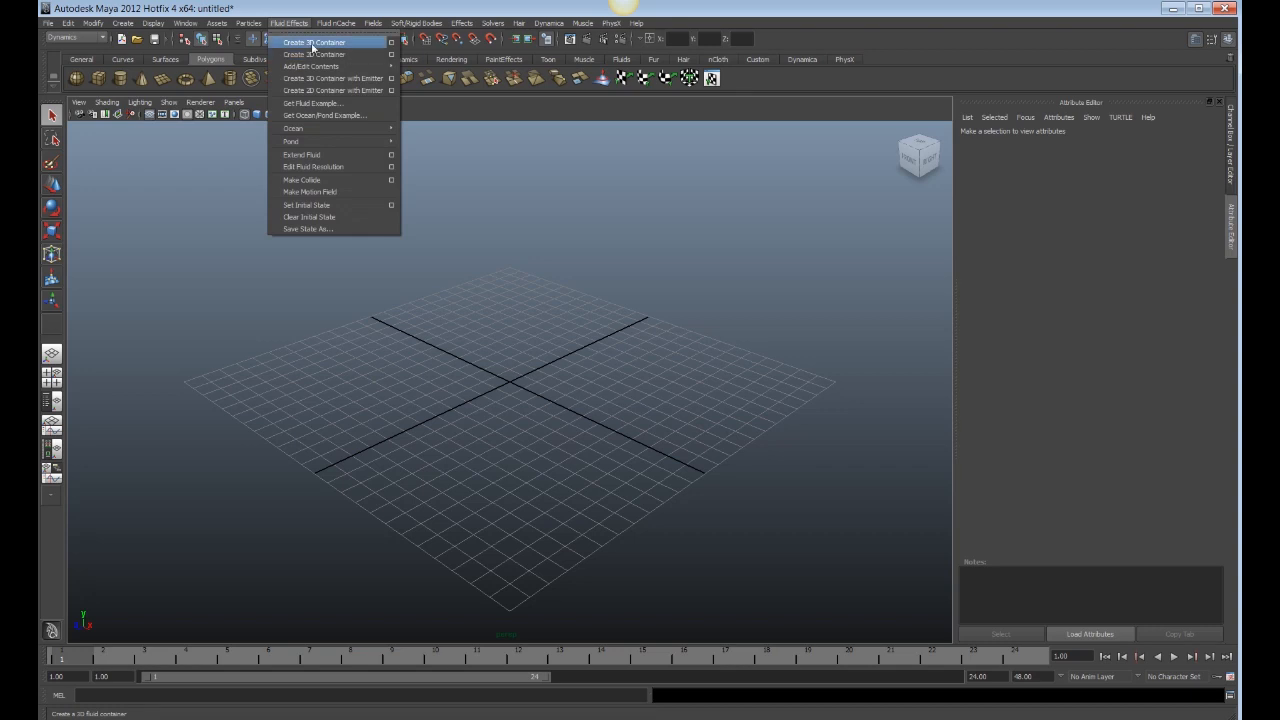
Create a 3D fluid container with default settings and hide the grid in the perspective viewport
{"action": "left_click_drag", "start_coordinate": [534, 334], "coordinate": [589, 338], "text": "alt"}
{"action": "left_click", "coordinate": [170, 102]}
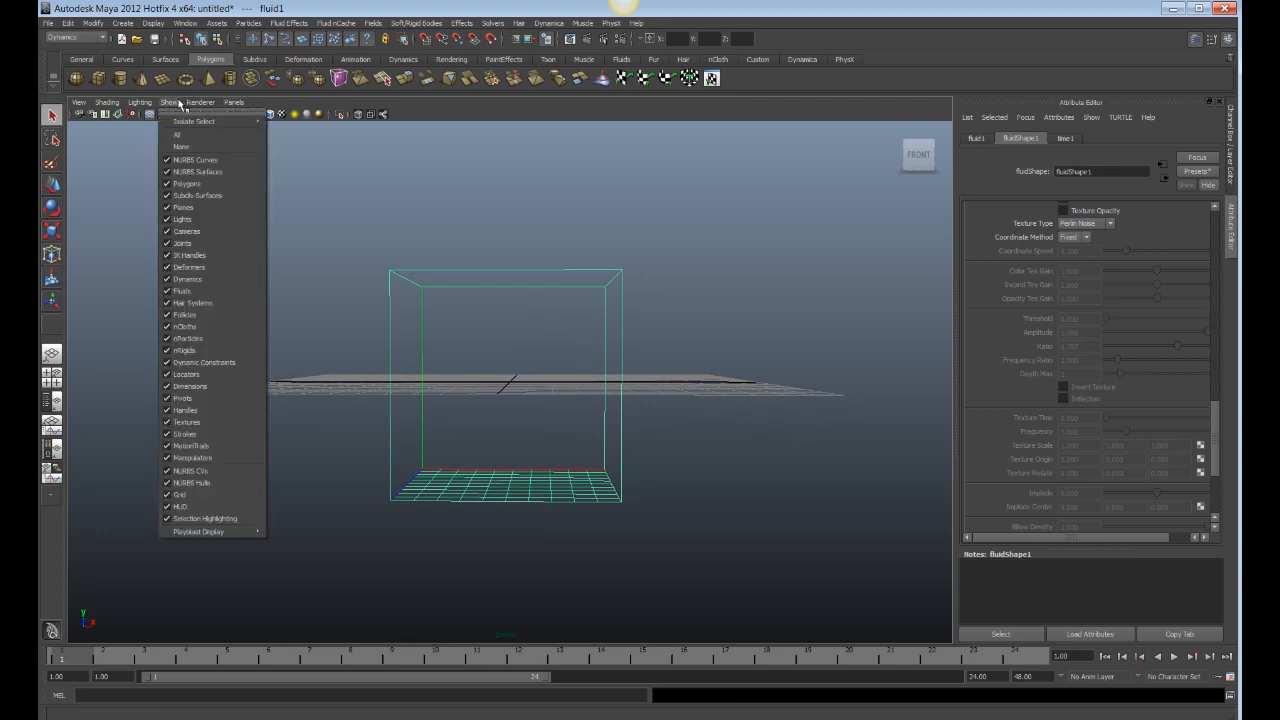
{"action": "left_click", "coordinate": [178, 494]}
{"action": "left_click_drag", "start_coordinate": [420, 388], "coordinate": [481, 424], "text": "alt"}
Turn off Keep Voxels Square in the fluid's container properties
{"action": "scroll", "coordinate": [1078, 321], "scroll_direction": "up", "scroll_amount": 15}
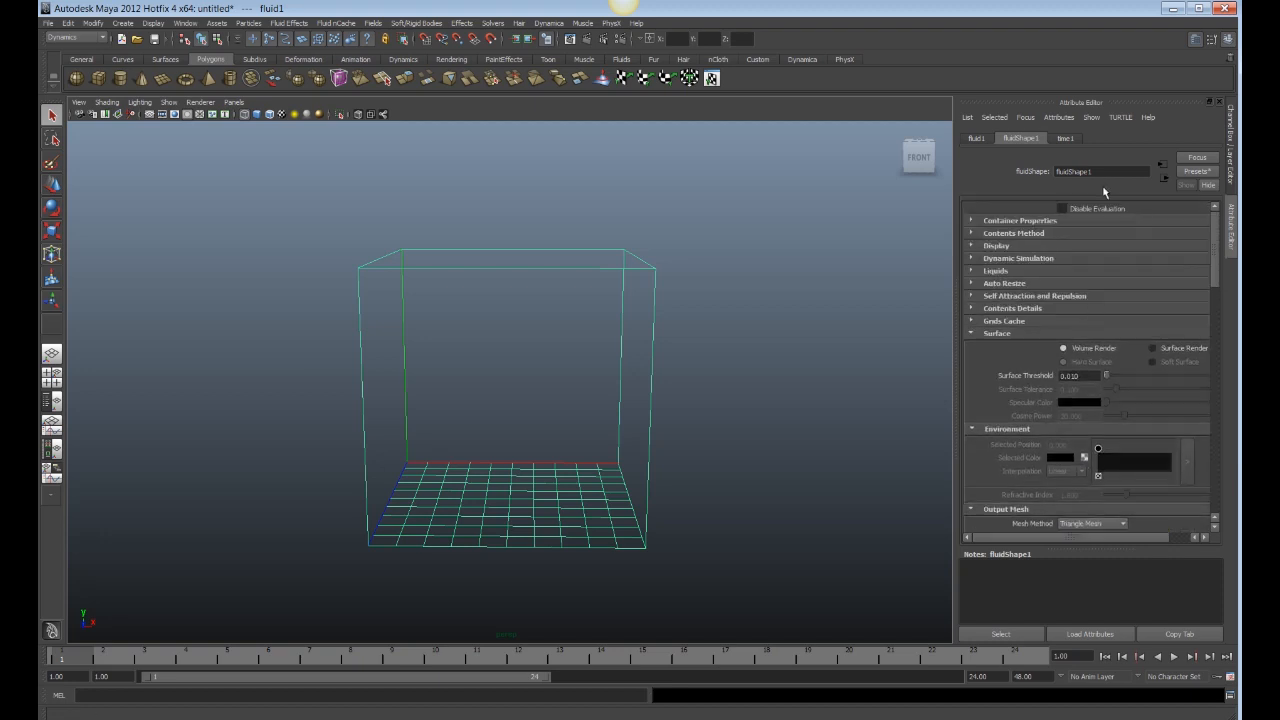
{"action": "left_click", "coordinate": [1058, 220]}
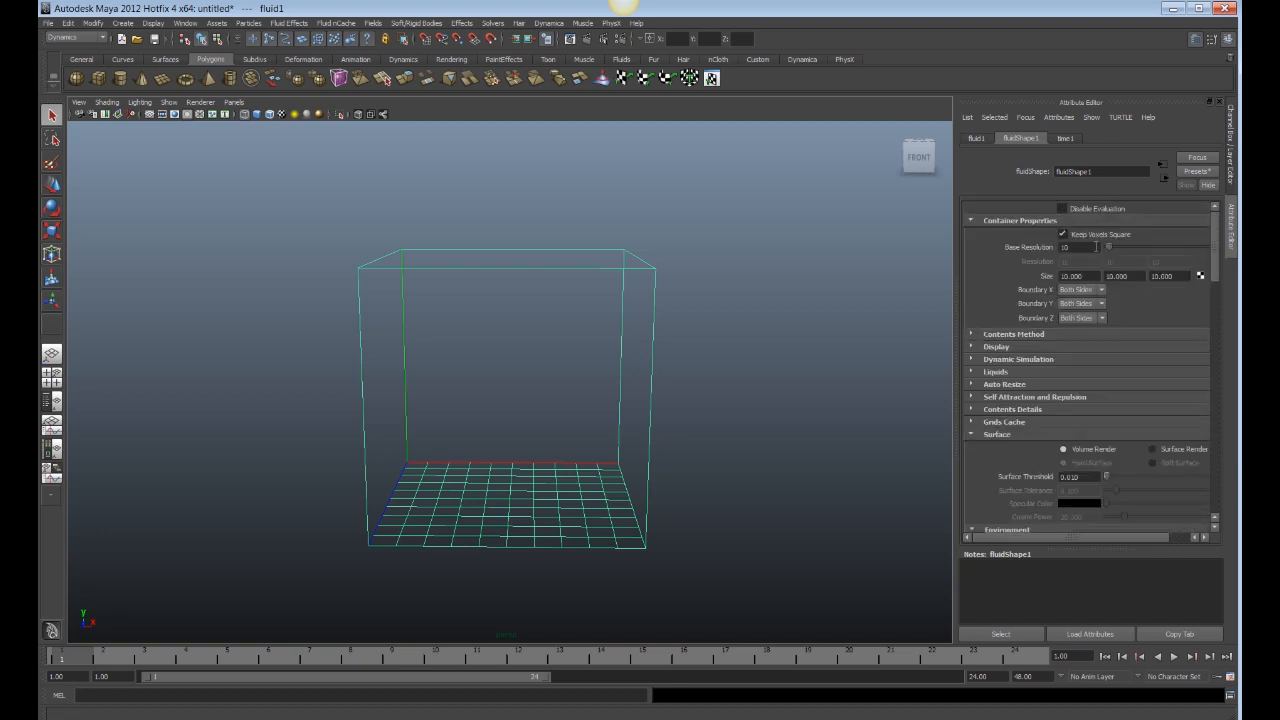
{"action": "left_click", "coordinate": [1094, 236]}
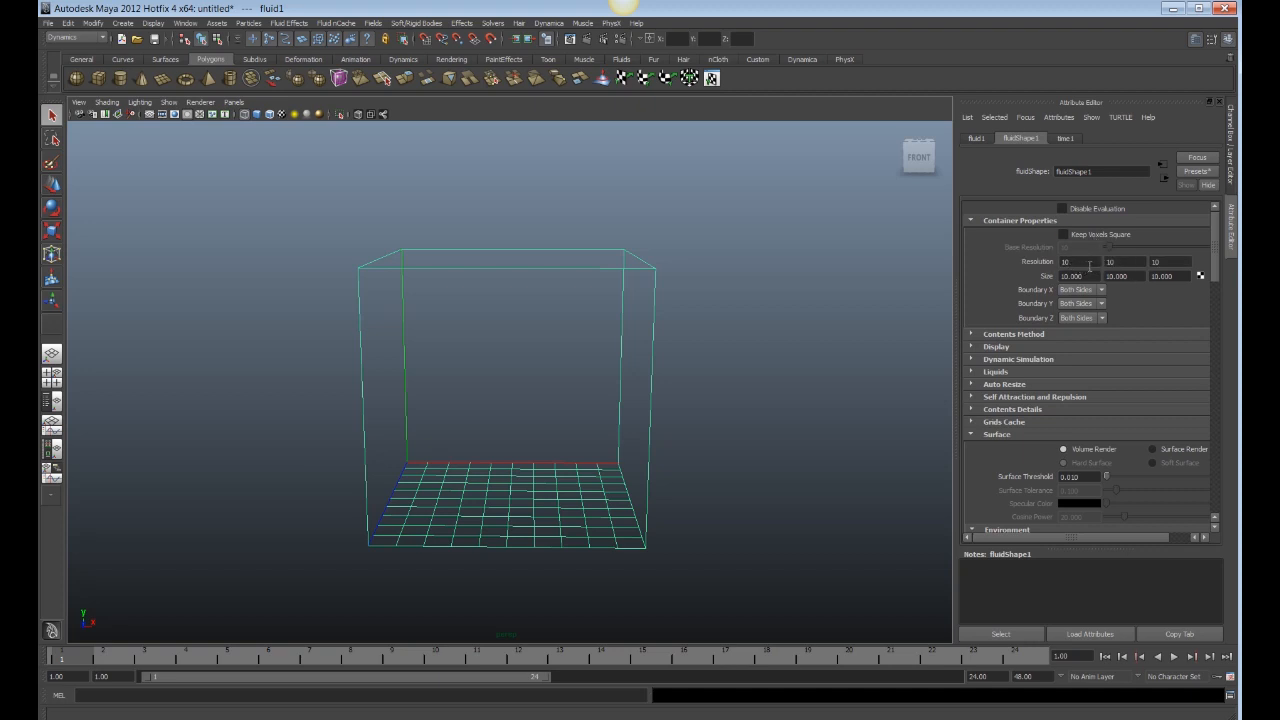
{"action": "left_click_drag", "start_coordinate": [815, 382], "coordinate": [802, 381], "text": "alt"}
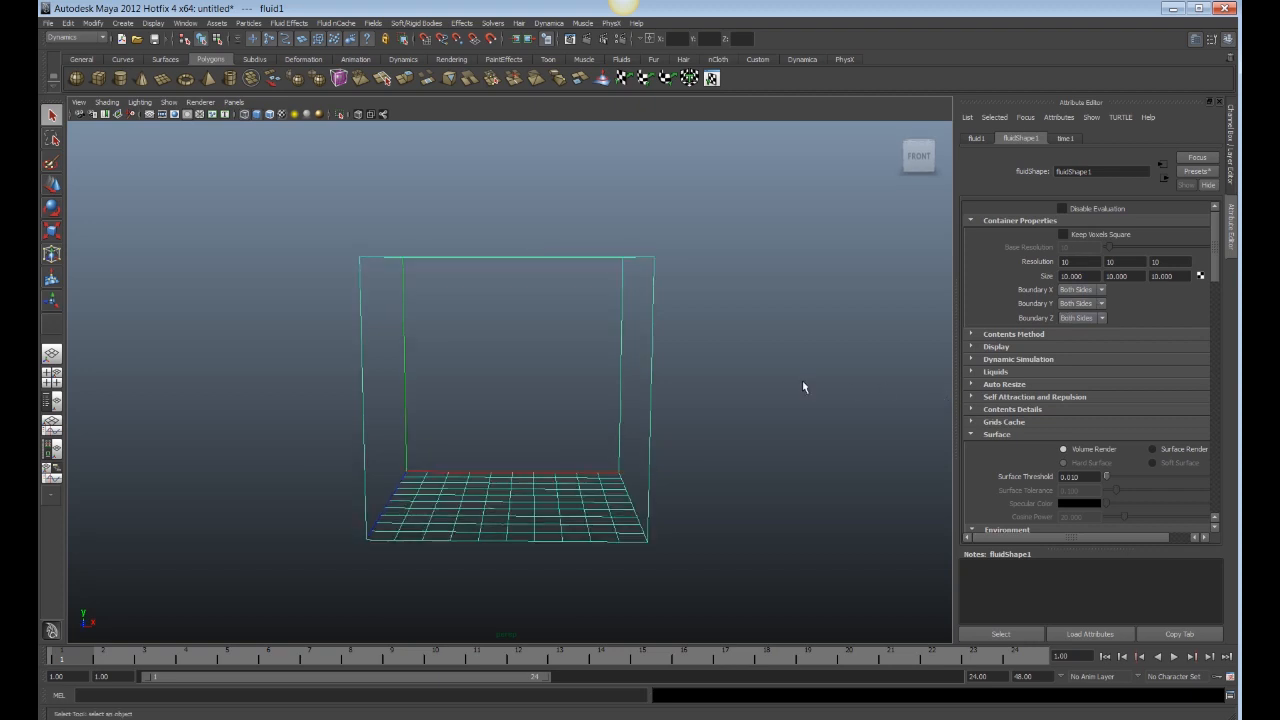
{"action": "mouse_move", "coordinate": [730, 389]}
{"action": "left_mouse_down", "text": "alt"}
{"action": "mouse_move", "coordinate": [731, 369]}
{"action": "mouse_move", "coordinate": [714, 374]}
{"action": "left_mouse_up", "text": "alt"}
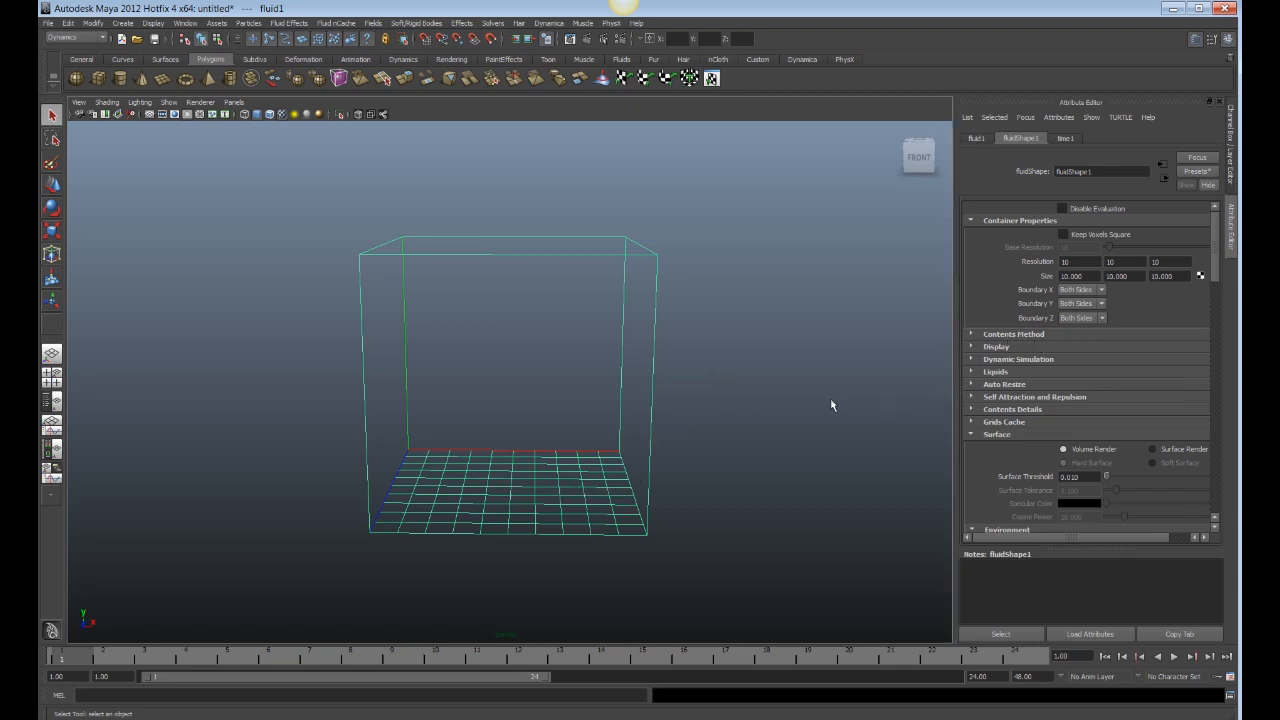
Set the fluid's Density contents method to Gradient
{"action": "left_click", "coordinate": [1013, 336]}
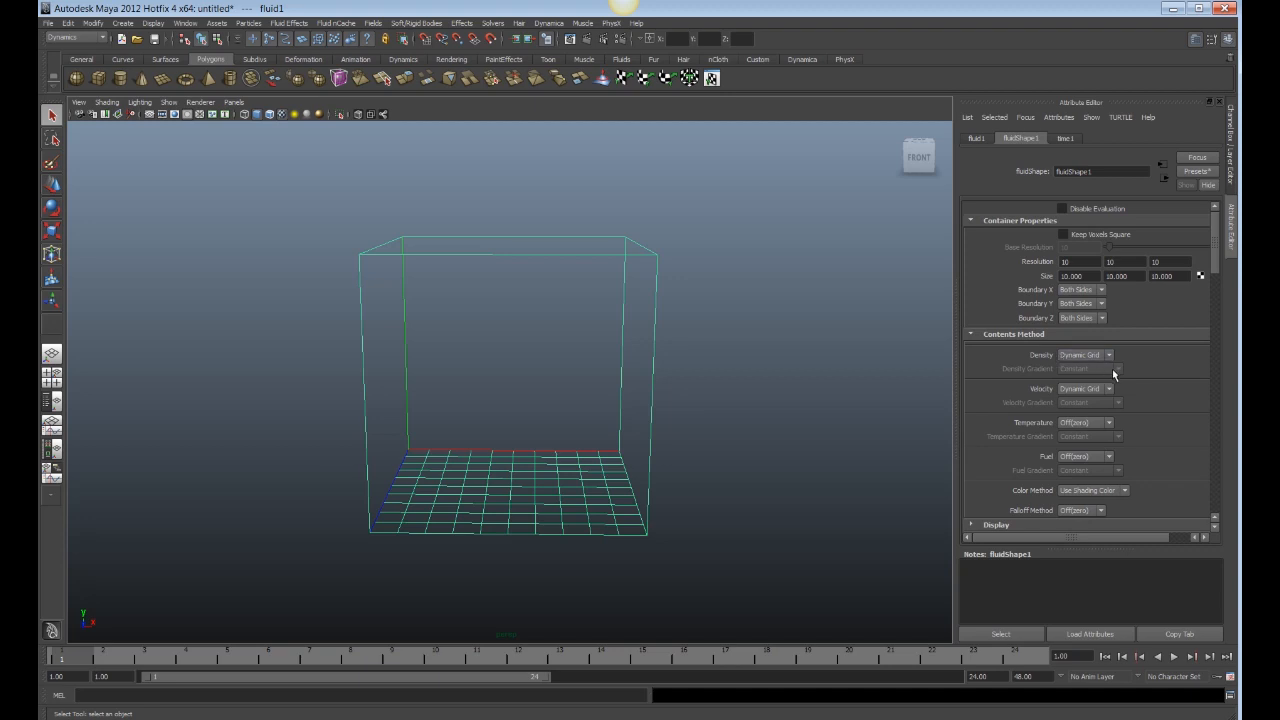
{"action": "left_click", "coordinate": [1084, 356]}
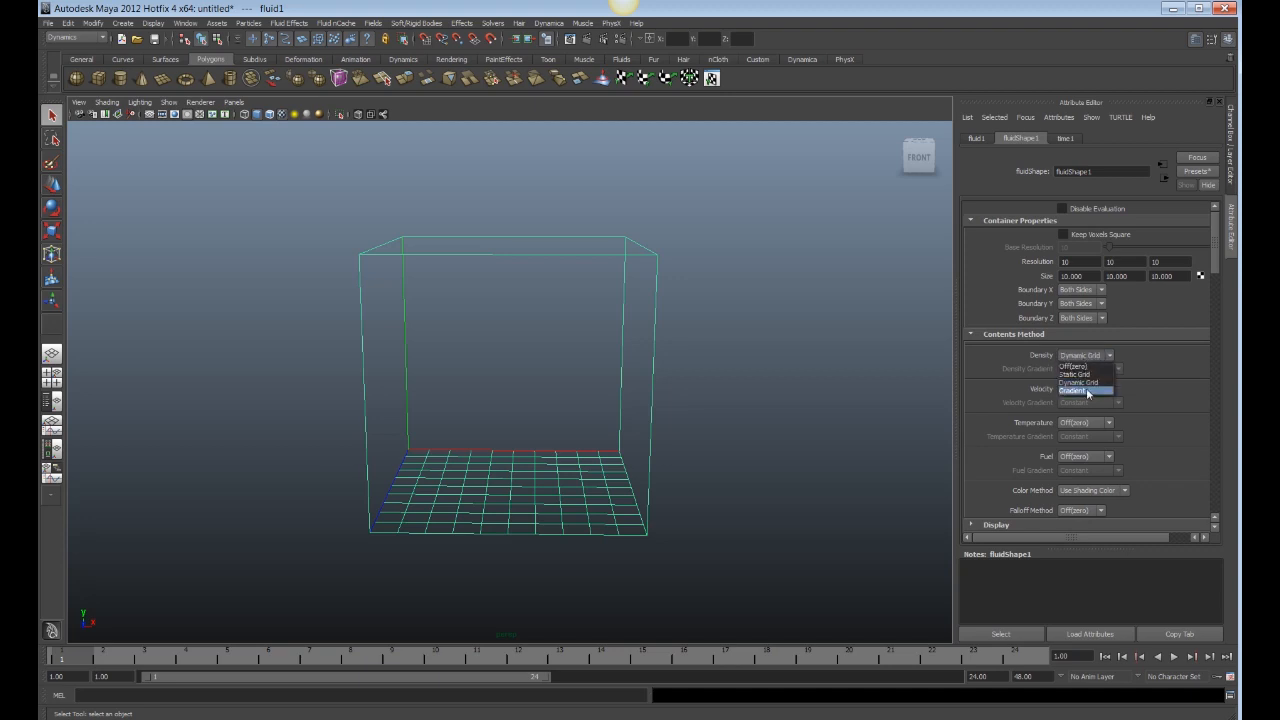
{"action": "left_click", "coordinate": [1088, 391]}
{"action": "mouse_move", "coordinate": [676, 368]}
{"action": "left_mouse_down", "text": "alt"}
{"action": "mouse_move", "coordinate": [671, 354]}
{"action": "mouse_move", "coordinate": [666, 369]}
{"action": "mouse_move", "coordinate": [639, 372]}
{"action": "mouse_move", "coordinate": [671, 377]}
{"action": "left_mouse_up", "text": "alt"}
Set the fluid's Velocity contents method to Off(zero)
{"action": "scroll", "coordinate": [1022, 358], "scroll_direction": "down", "scroll_amount": 3}
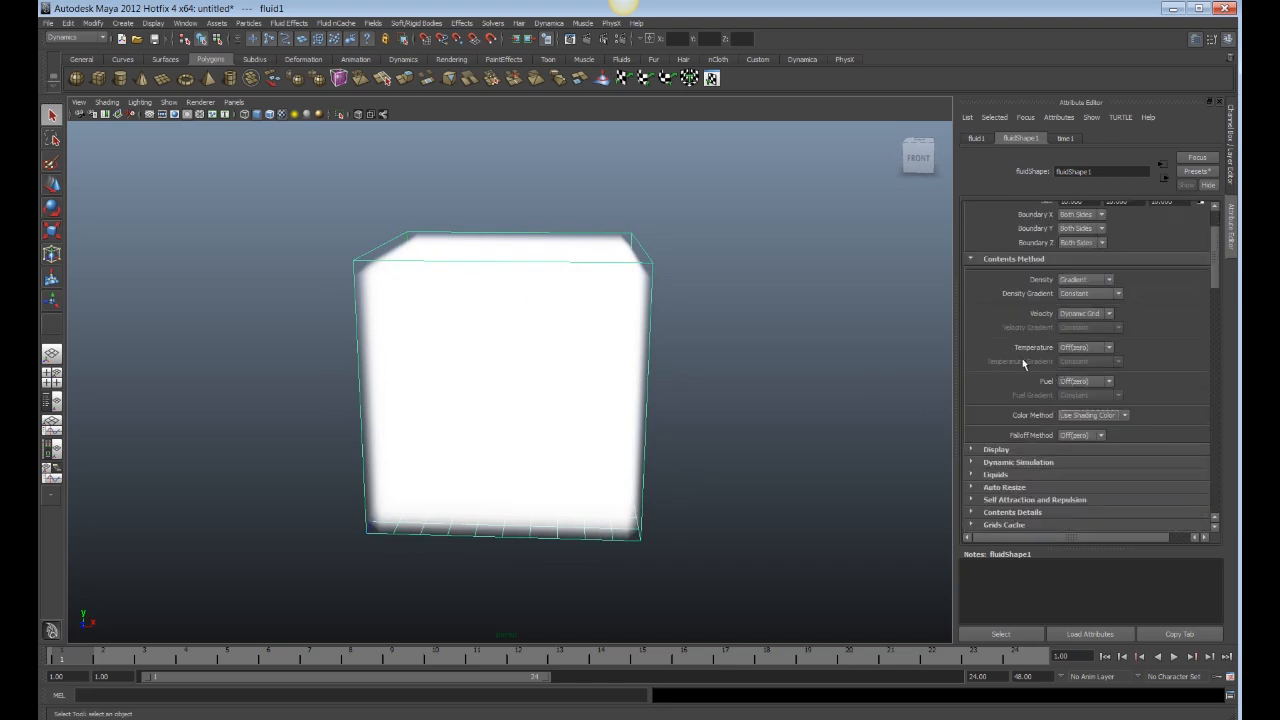
{"action": "scroll", "coordinate": [1055, 378], "scroll_direction": "down", "scroll_amount": 3}
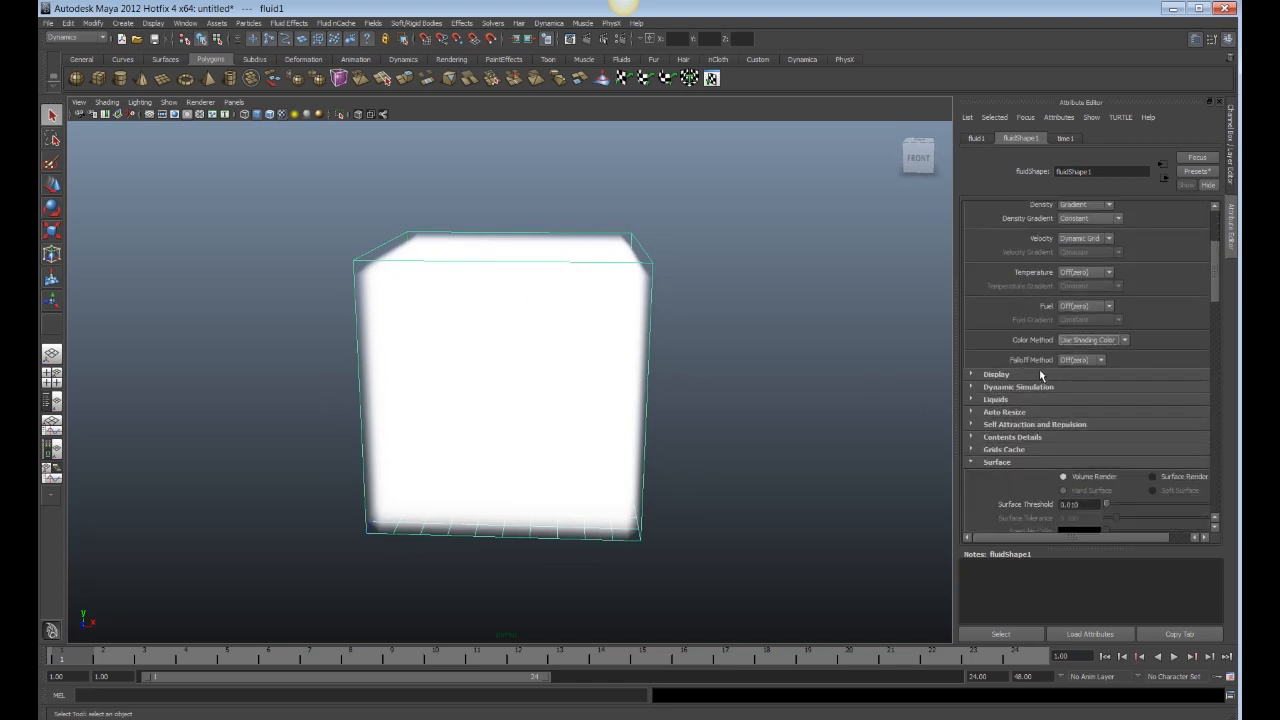
{"action": "scroll", "coordinate": [1060, 385], "scroll_direction": "down", "scroll_amount": 2}
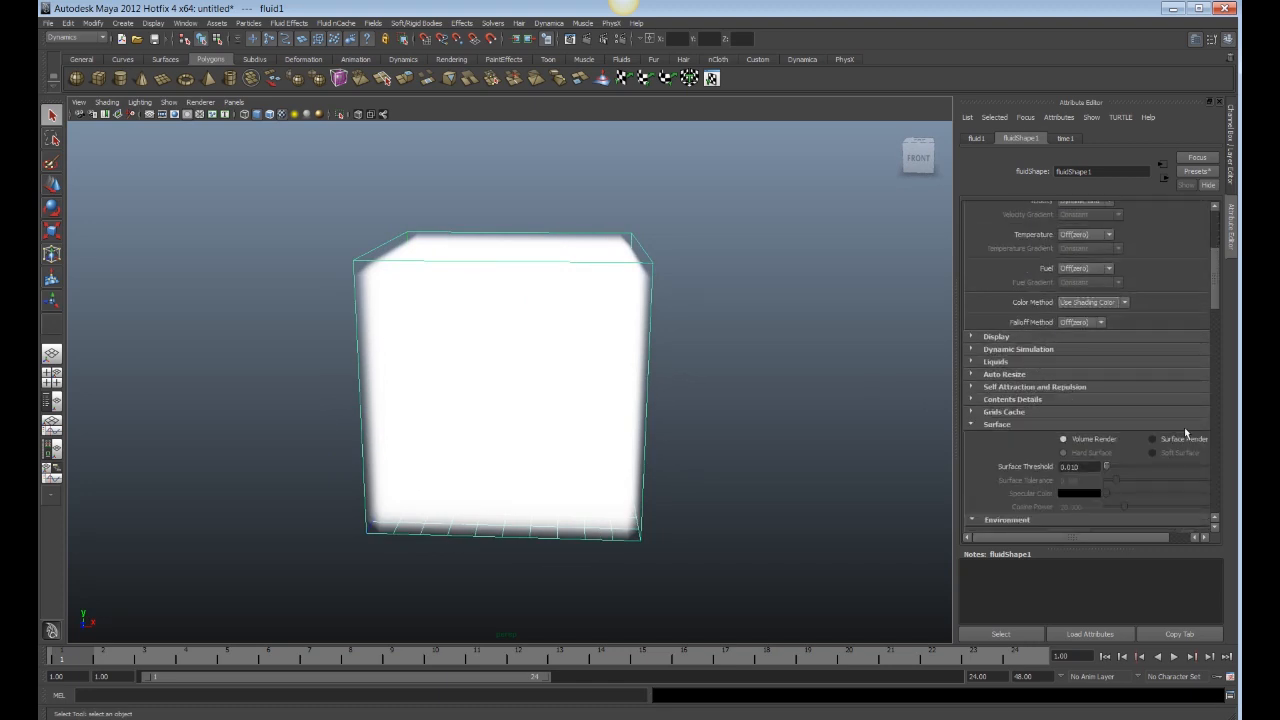
{"action": "scroll", "coordinate": [1050, 356], "scroll_direction": "up", "scroll_amount": 6}
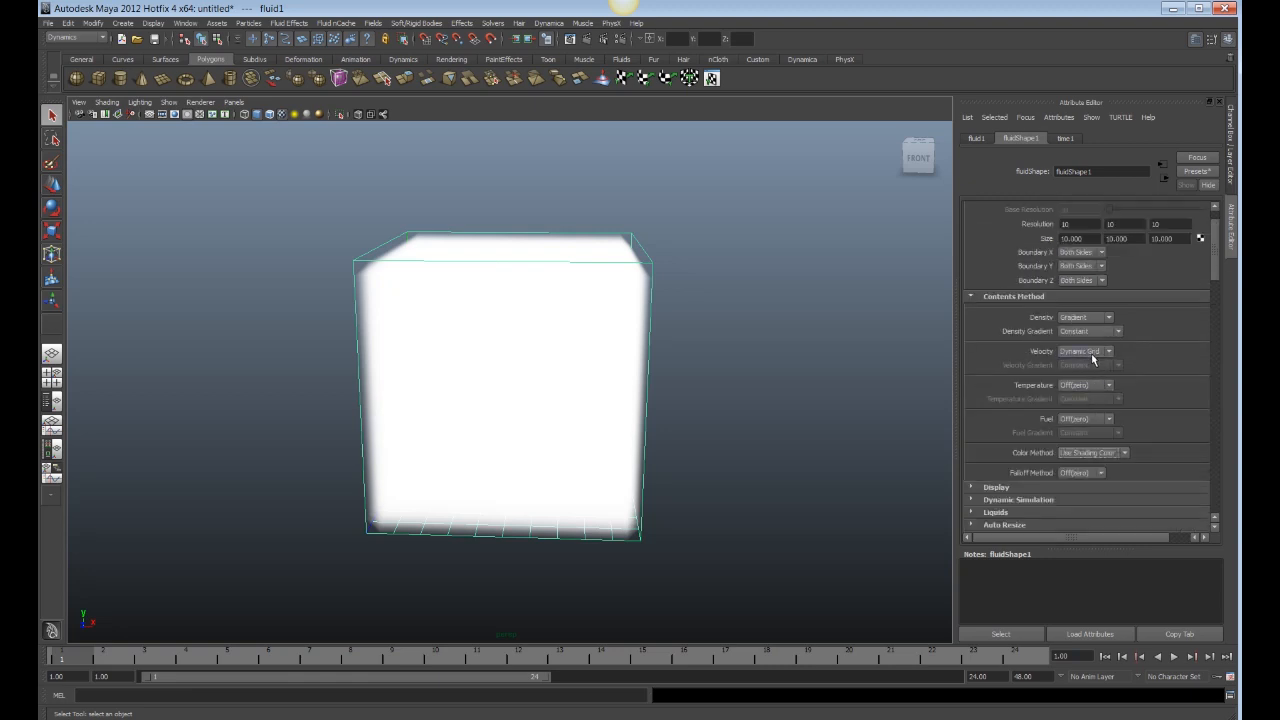
{"action": "left_click", "coordinate": [1088, 386]}
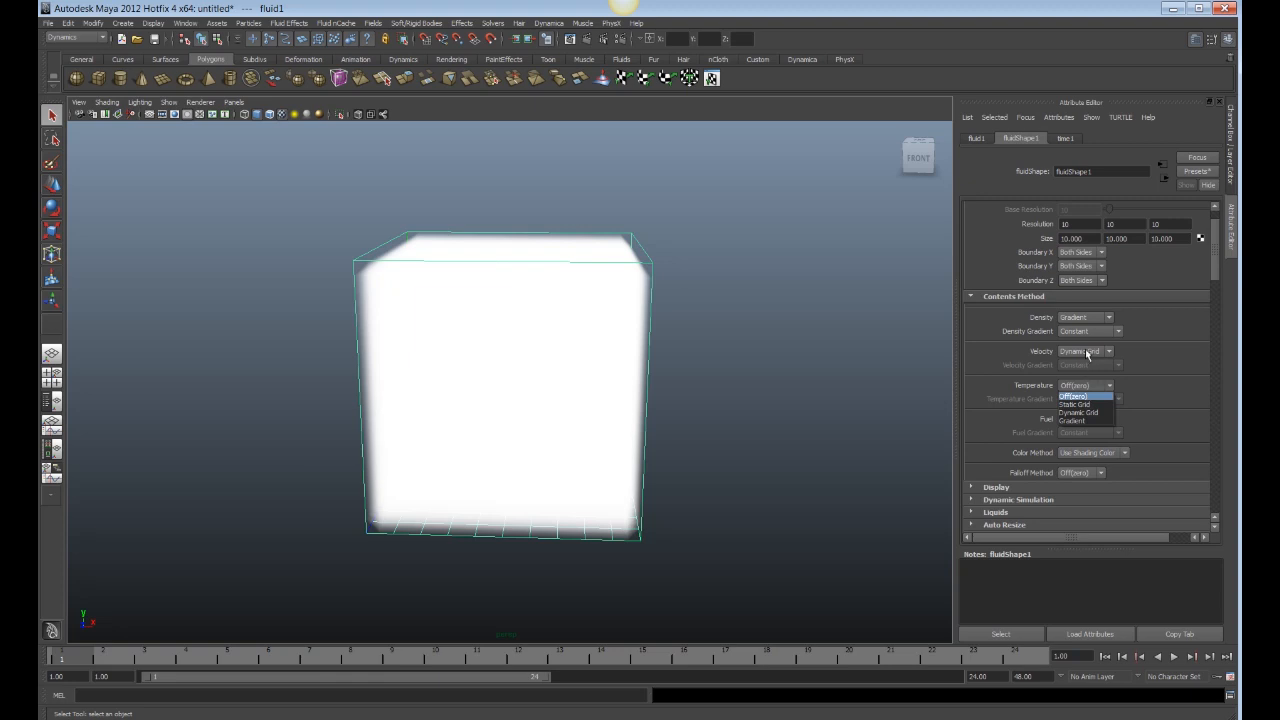
{"action": "left_click", "coordinate": [1088, 352]}
{"action": "left_click", "coordinate": [1080, 362]}
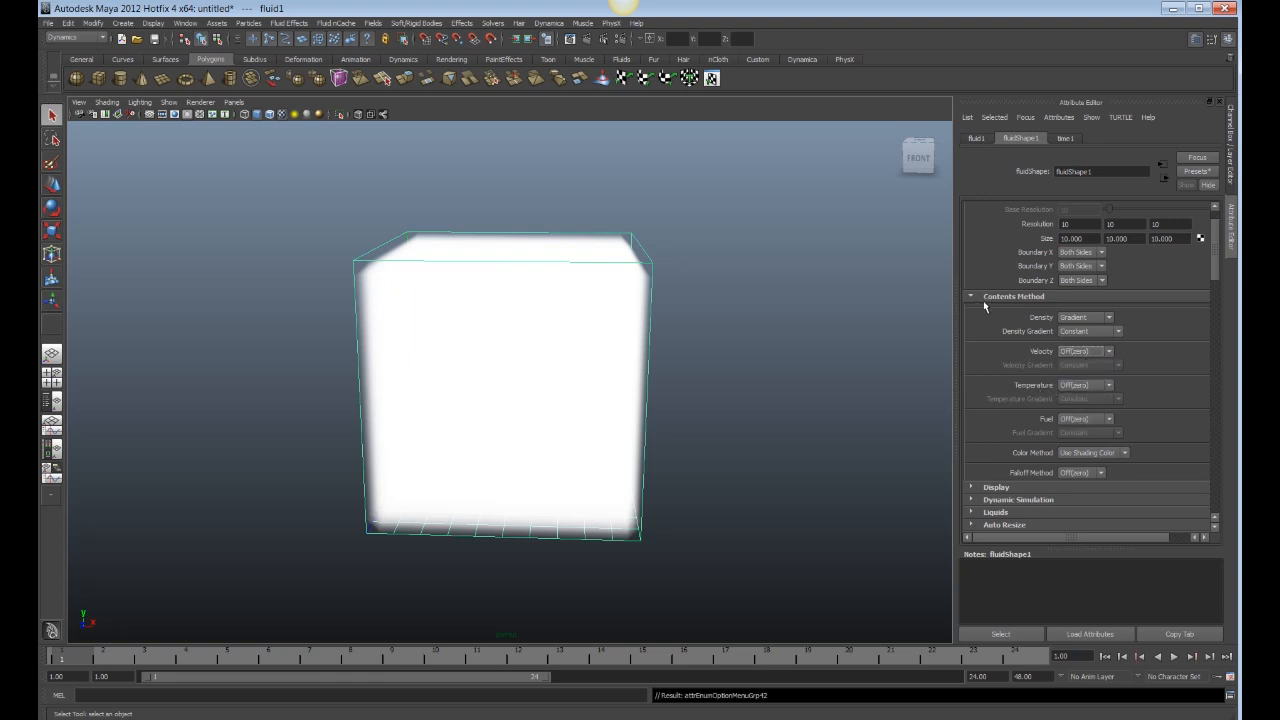
Raise the fluid's shading Transparency slightly
{"action": "scroll", "coordinate": [990, 347], "scroll_direction": "down", "scroll_amount": 1}
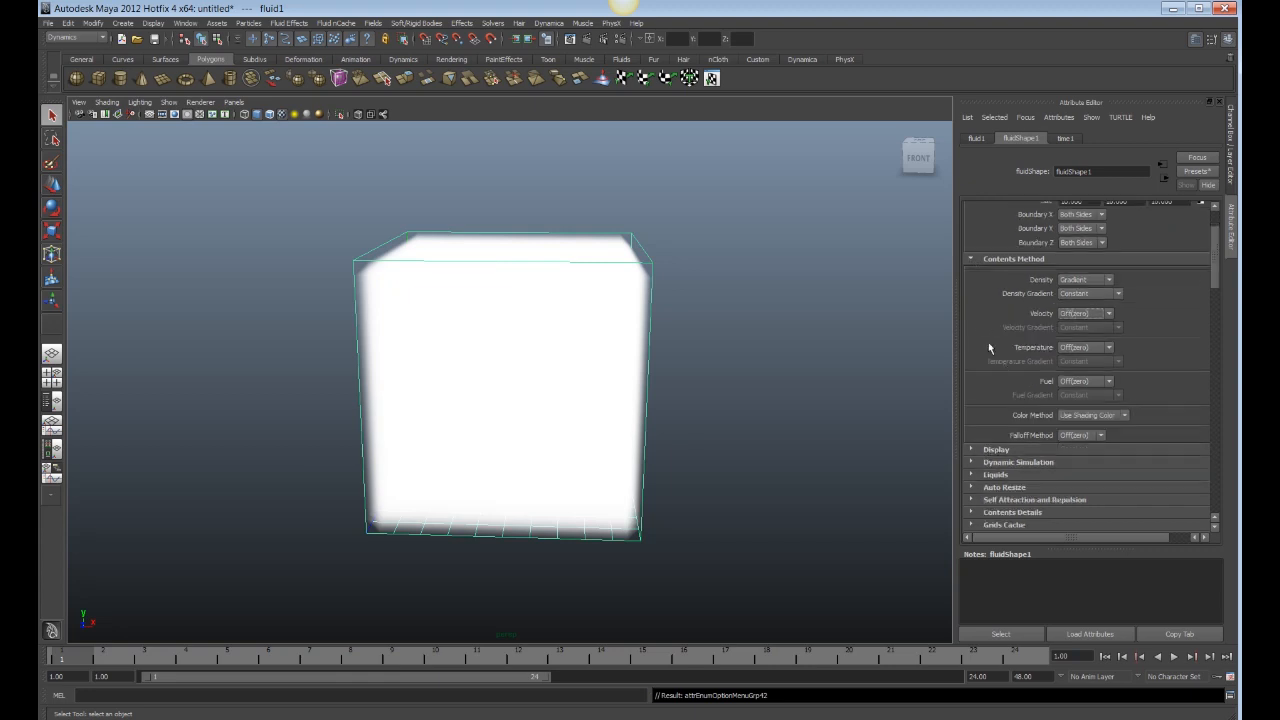
{"action": "scroll", "coordinate": [1017, 410], "scroll_direction": "down", "scroll_amount": 1}
{"action": "scroll", "coordinate": [1017, 408], "scroll_direction": "down", "scroll_amount": 1}
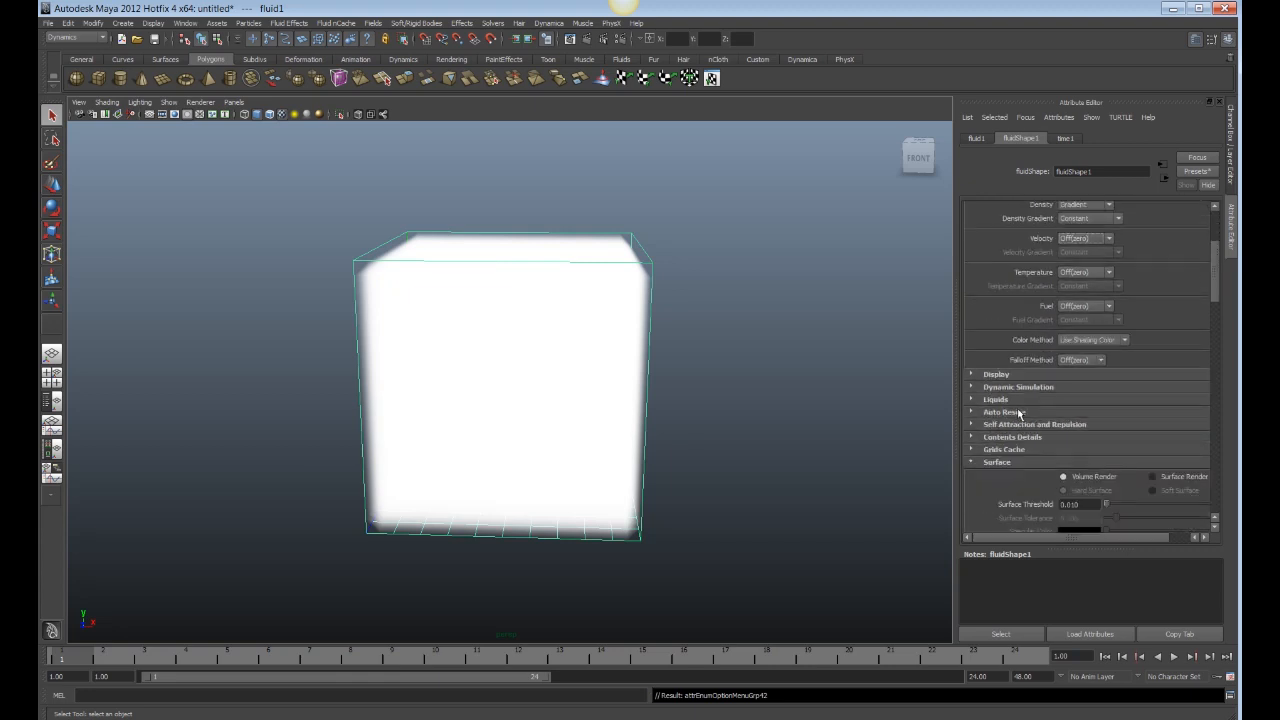
{"action": "scroll", "coordinate": [1018, 400], "scroll_direction": "down", "scroll_amount": 2}
{"action": "scroll", "coordinate": [1021, 416], "scroll_direction": "down", "scroll_amount": 1}
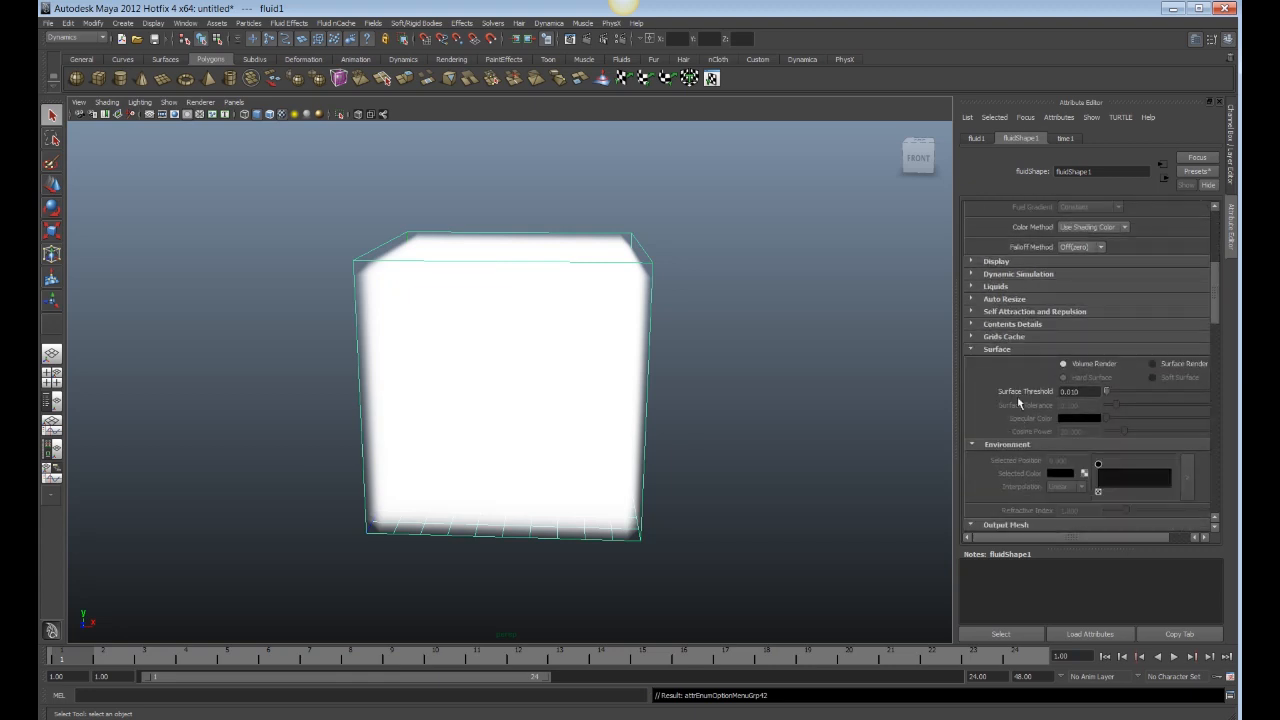
{"action": "scroll", "coordinate": [1014, 371], "scroll_direction": "down", "scroll_amount": 4}
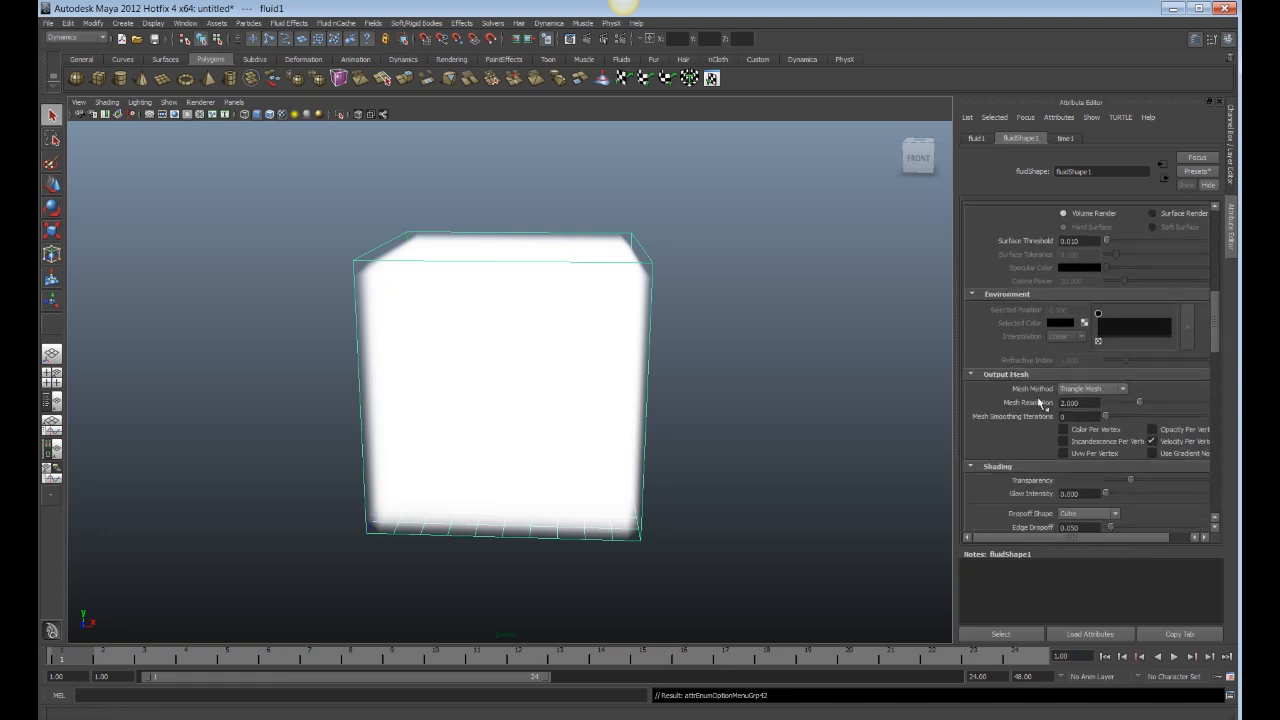
{"action": "scroll", "coordinate": [1016, 388], "scroll_direction": "down", "scroll_amount": 2}
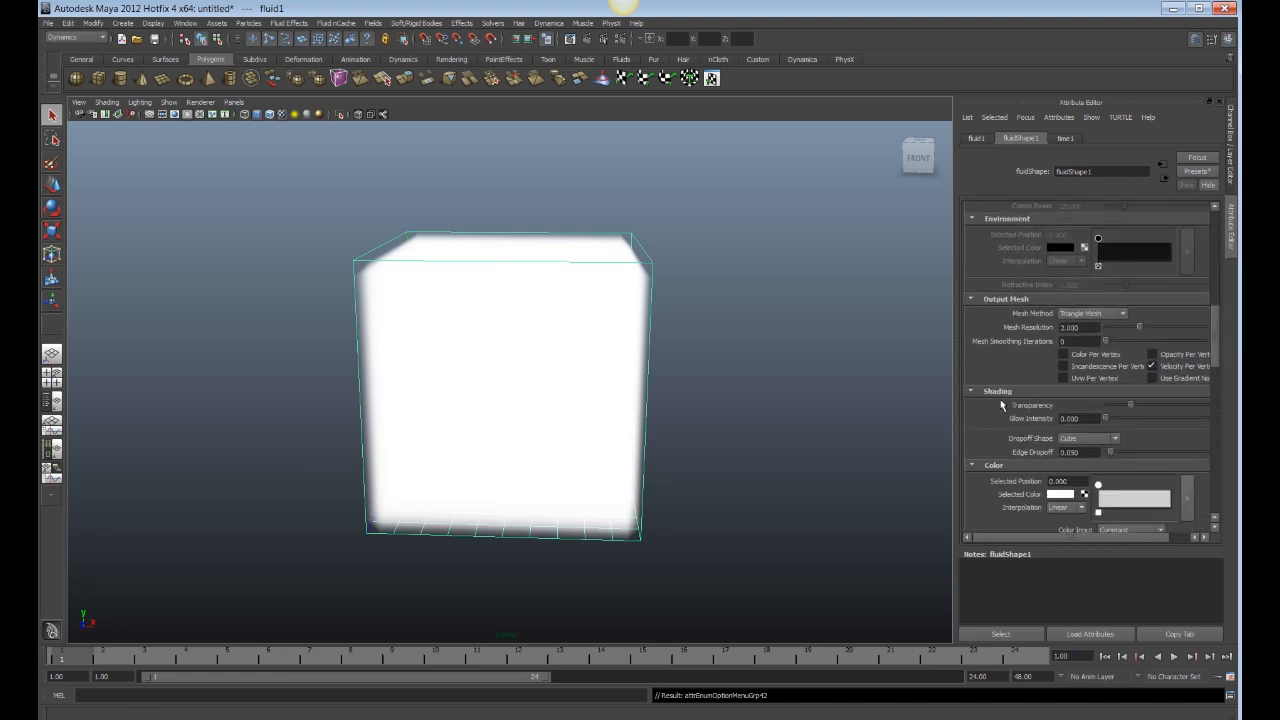
{"action": "mouse_move", "coordinate": [1128, 406]}
{"action": "left_mouse_down"}
{"action": "mouse_move", "coordinate": [1195, 406]}
{"action": "mouse_move", "coordinate": [1137, 408]}
{"action": "left_mouse_up"}
Set both the fluid's Dropoff Shape and its Color Input to Y Gradient
{"action": "scroll", "coordinate": [1108, 411], "scroll_direction": "down", "scroll_amount": 3}
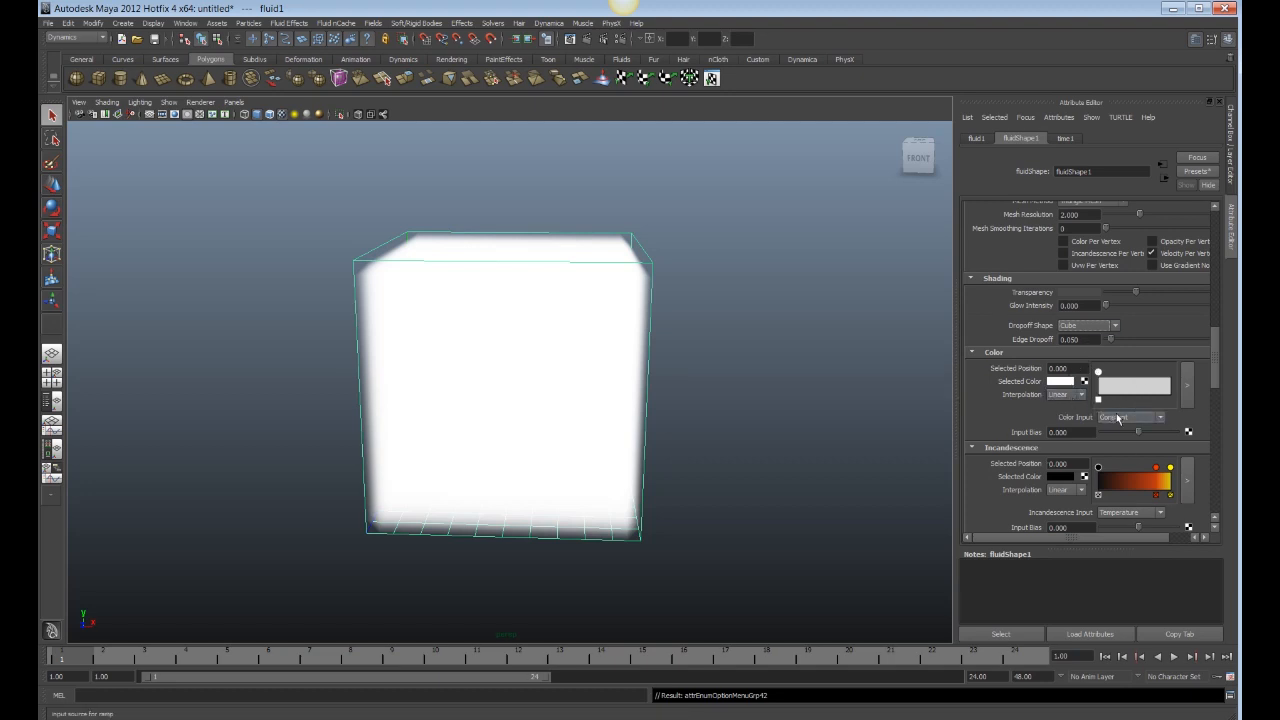
{"action": "left_click", "coordinate": [1103, 326]}
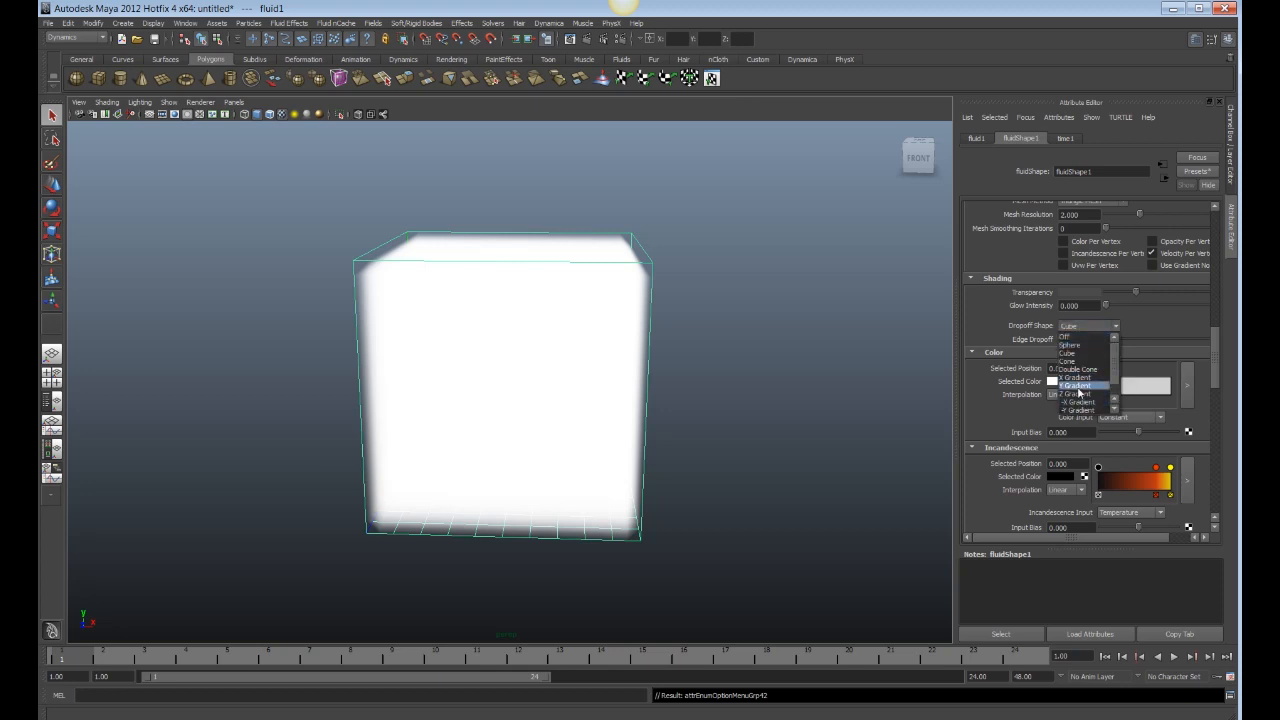
{"action": "left_click", "coordinate": [1100, 388]}
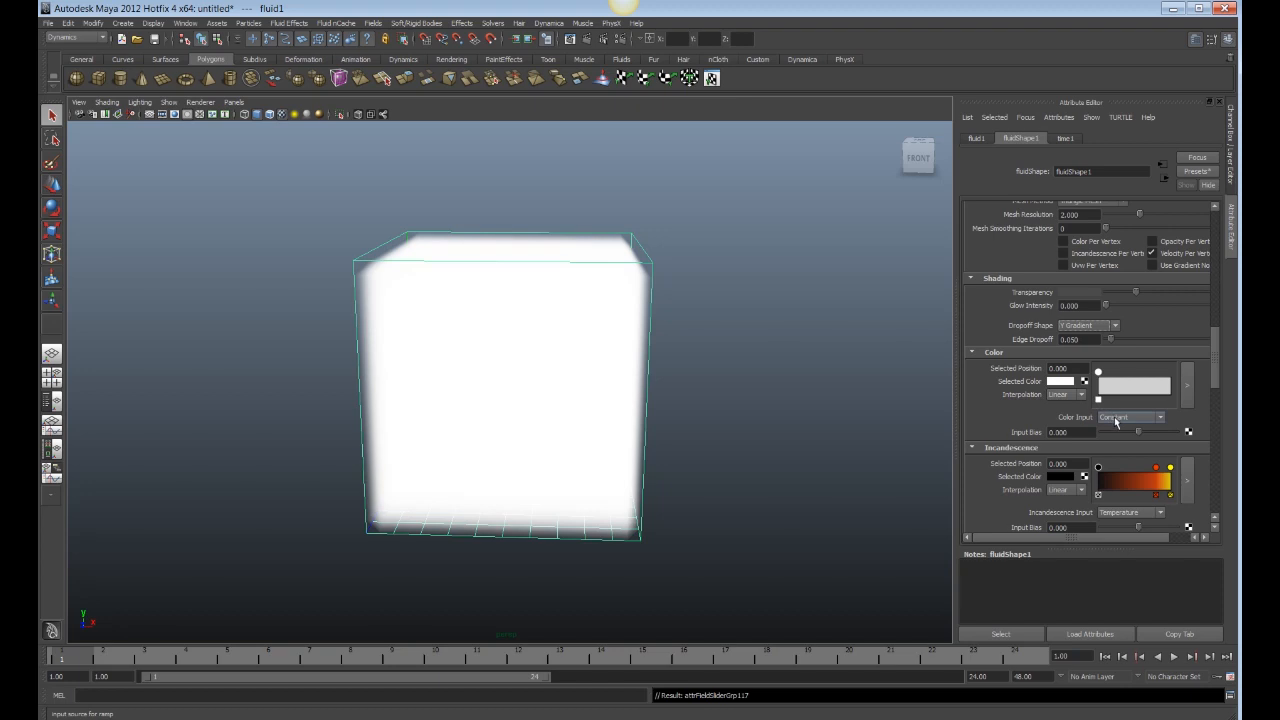
{"action": "left_click", "coordinate": [1115, 418]}
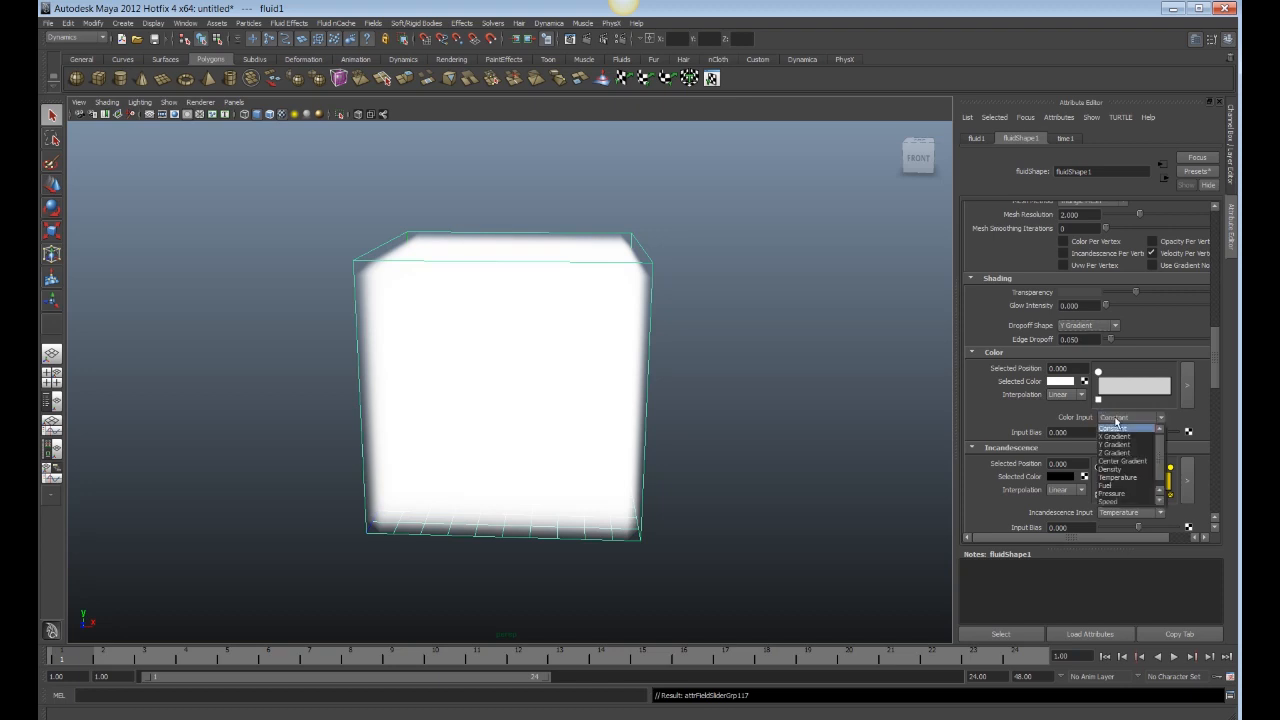
{"action": "left_click", "coordinate": [1122, 445]}
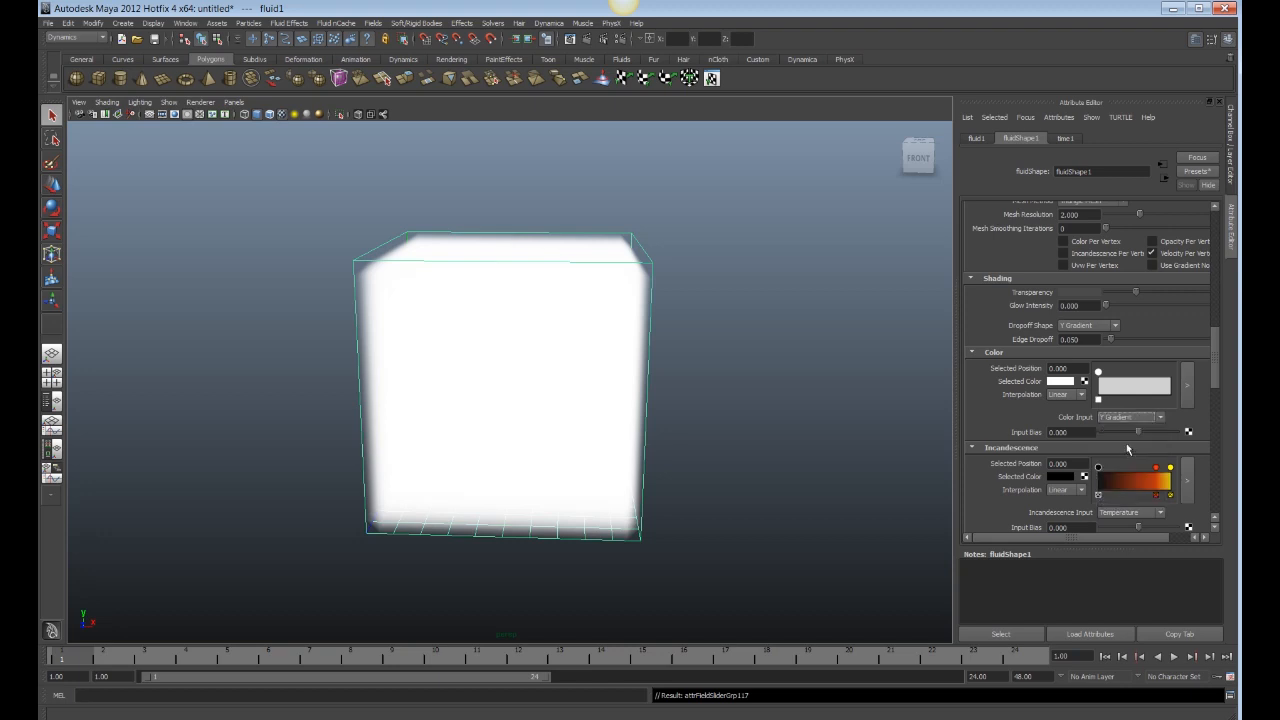
Remove the orange and yellow colors from the incandescence ramp and set the Incandescence Input to Center Gradient
{"action": "left_click_drag", "start_coordinate": [1218, 381], "coordinate": [1218, 399]}
{"action": "left_click", "coordinate": [1156, 385]}
{"action": "left_click", "coordinate": [1170, 385]}
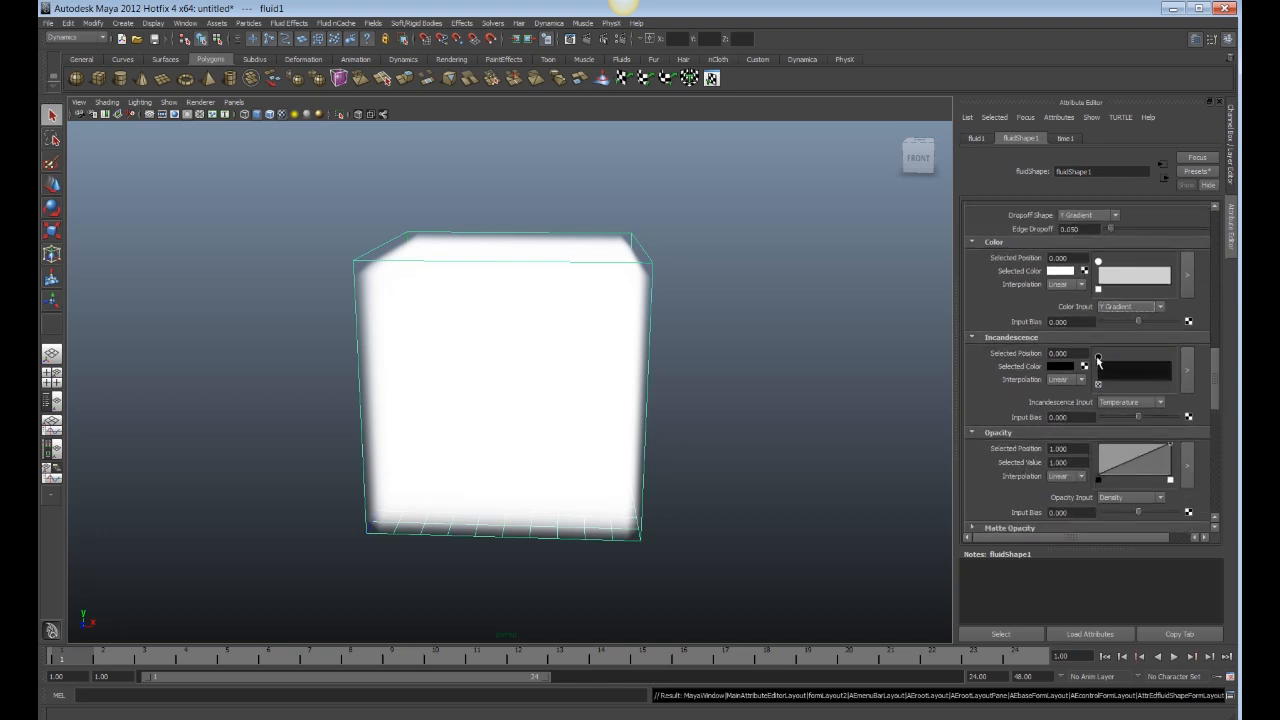
{"action": "left_click", "coordinate": [1128, 401]}
{"action": "left_click", "coordinate": [1132, 450]}
Set the fluid's Opacity Input to Y Gradient
{"action": "scroll", "coordinate": [1187, 426], "scroll_direction": "down", "scroll_amount": 2}
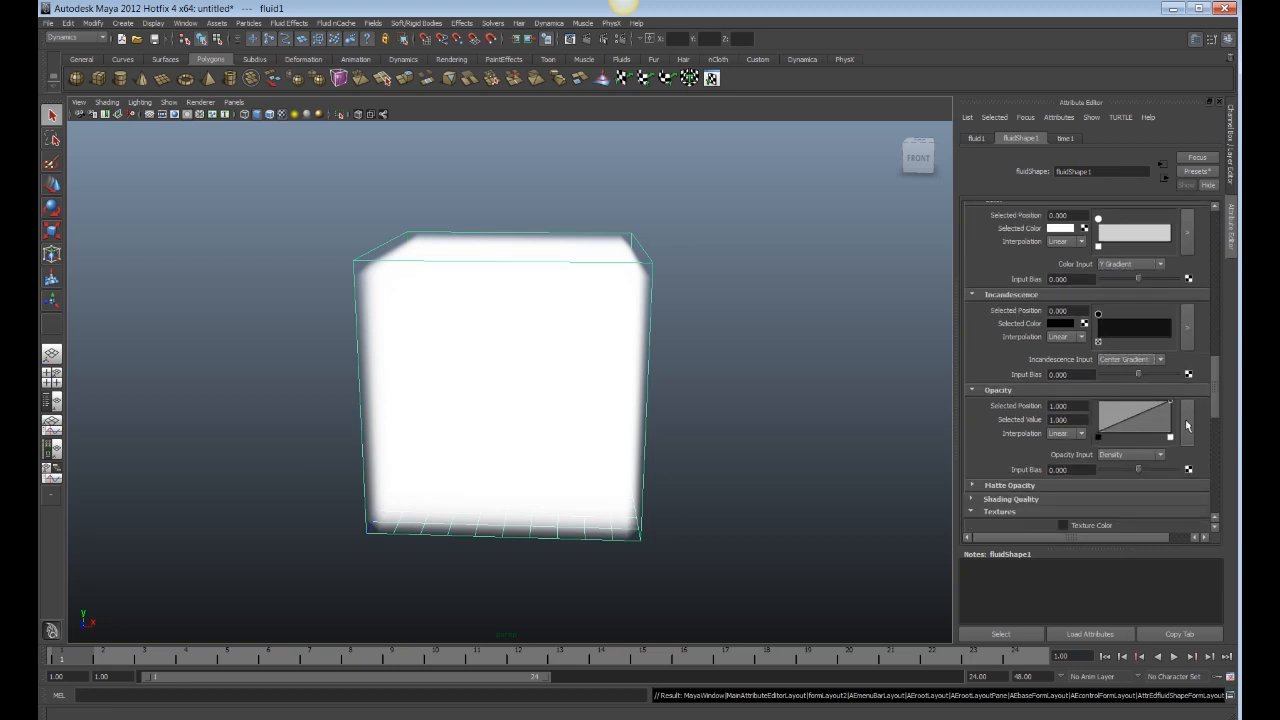
{"action": "left_click", "coordinate": [1130, 454]}
{"action": "left_click", "coordinate": [1125, 476]}
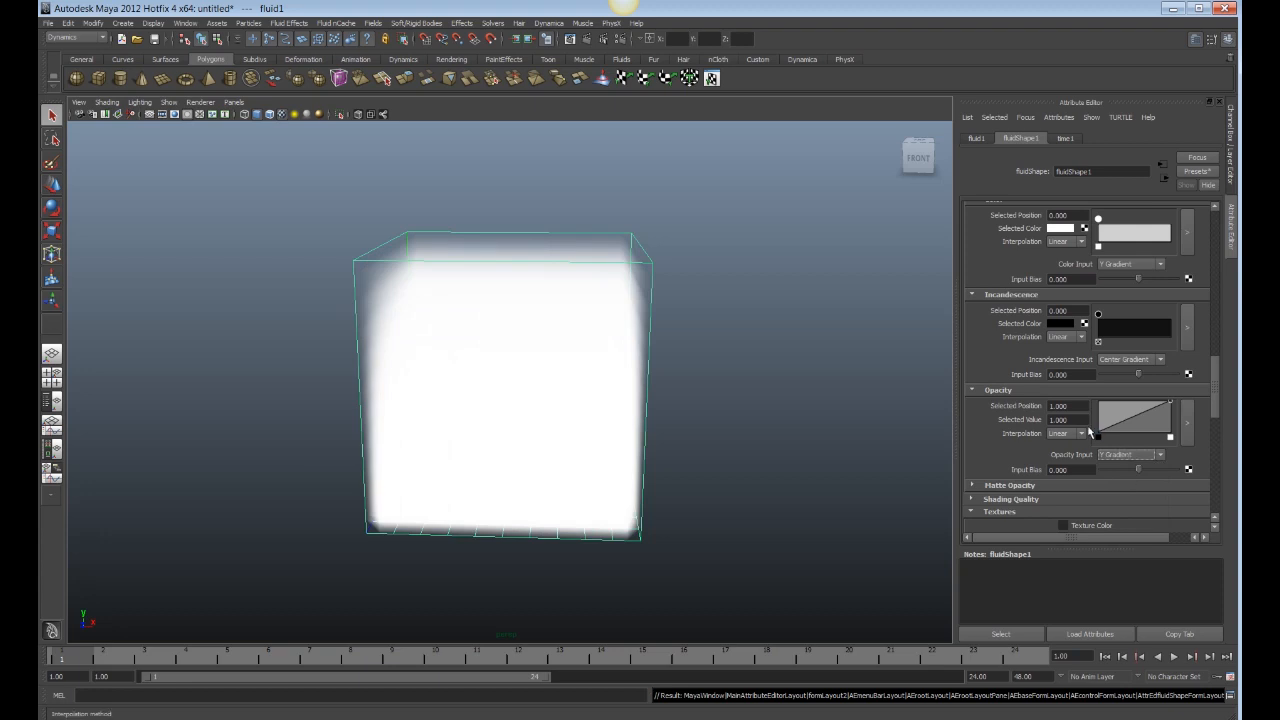
Reshape the opacity ramp into a low rising curve with extra points, placing the middle point at position 0.470 with value 0.120
{"action": "mouse_move", "coordinate": [1100, 436]}
{"action": "left_mouse_down"}
{"action": "mouse_move", "coordinate": [1170, 420]}
{"action": "mouse_move", "coordinate": [1160, 430]}
{"action": "left_mouse_up"}
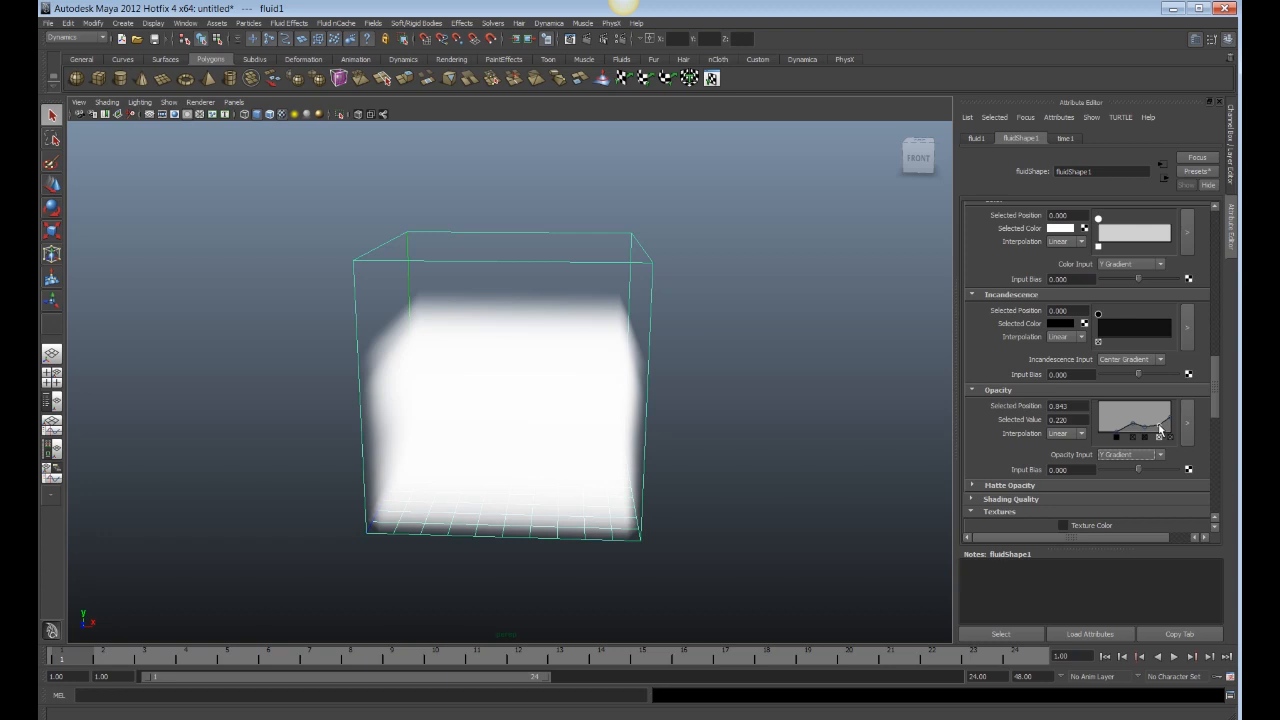
{"action": "mouse_move", "coordinate": [654, 437]}
{"action": "left_mouse_down", "text": "alt"}
{"action": "mouse_move", "coordinate": [674, 426]}
{"action": "mouse_move", "coordinate": [806, 440]}
{"action": "mouse_move", "coordinate": [649, 437]}
{"action": "left_mouse_up", "text": "alt"}
{"action": "left_click", "coordinate": [1135, 429]}
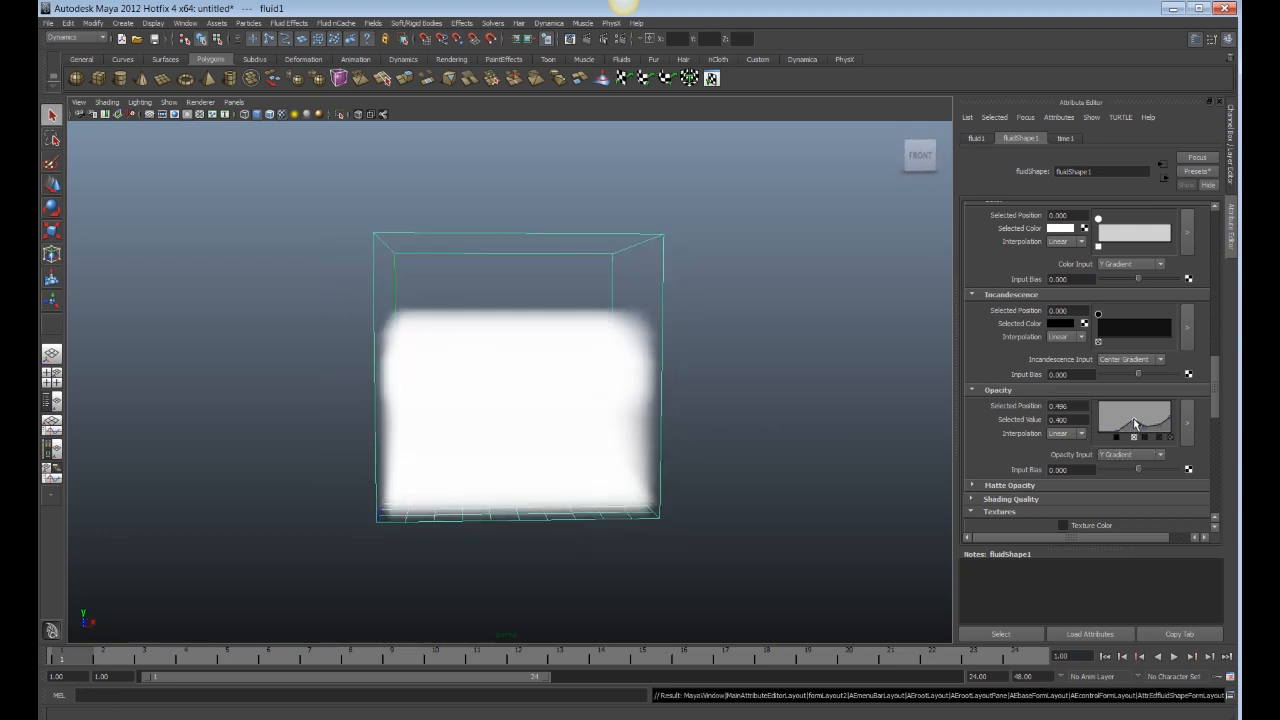
{"action": "left_click_drag", "start_coordinate": [1132, 431], "coordinate": [1131, 427]}
Render the current frame to check the look of the fluid, and close the render window
{"action": "middle_click_drag", "start_coordinate": [648, 386], "coordinate": [677, 415], "text": "alt"}
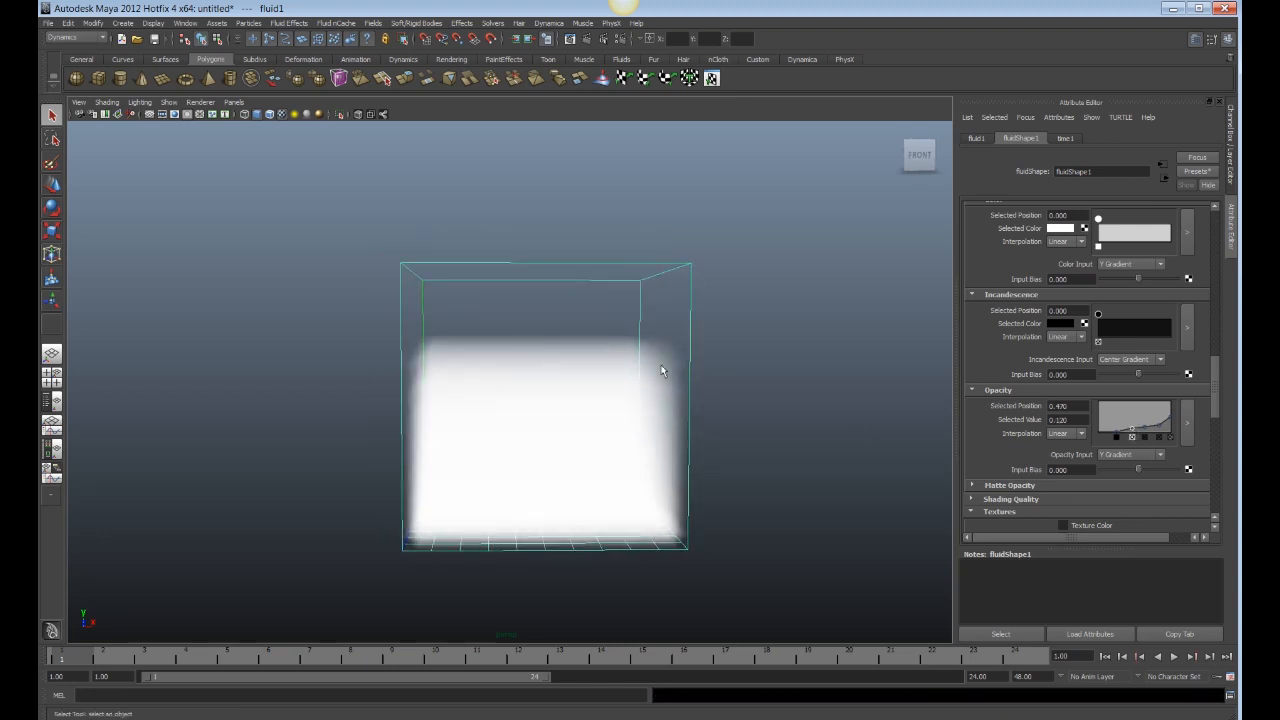
{"action": "left_click", "coordinate": [586, 40]}
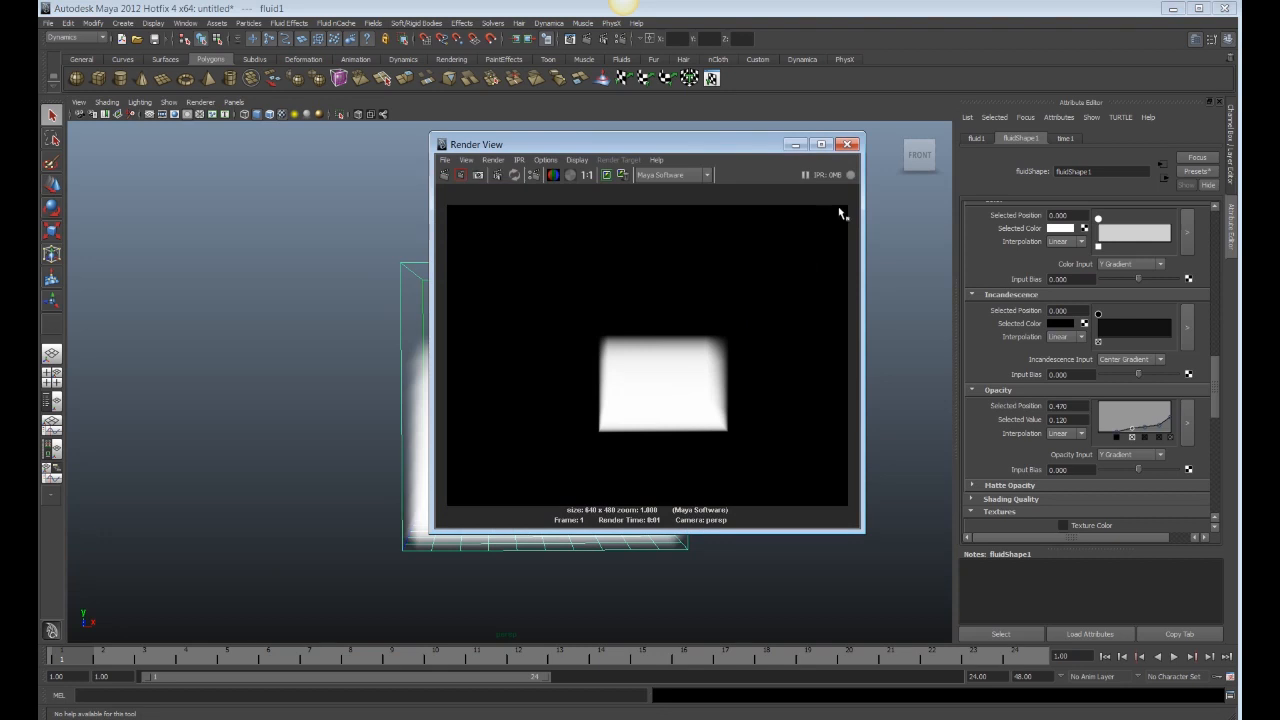
{"action": "left_click", "coordinate": [847, 144]}
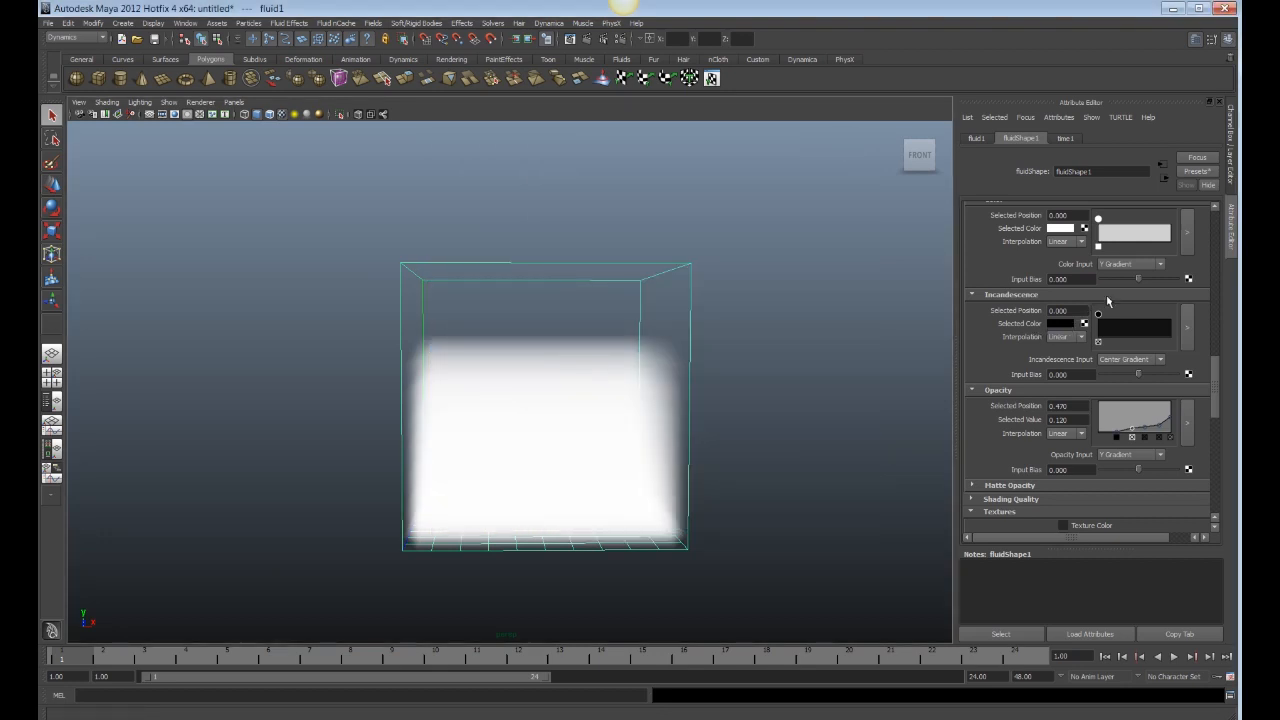
Change the fluid's color ramp to a darker, low-saturation bluish gray
{"action": "scroll", "coordinate": [1153, 289], "scroll_direction": "up", "scroll_amount": 2}
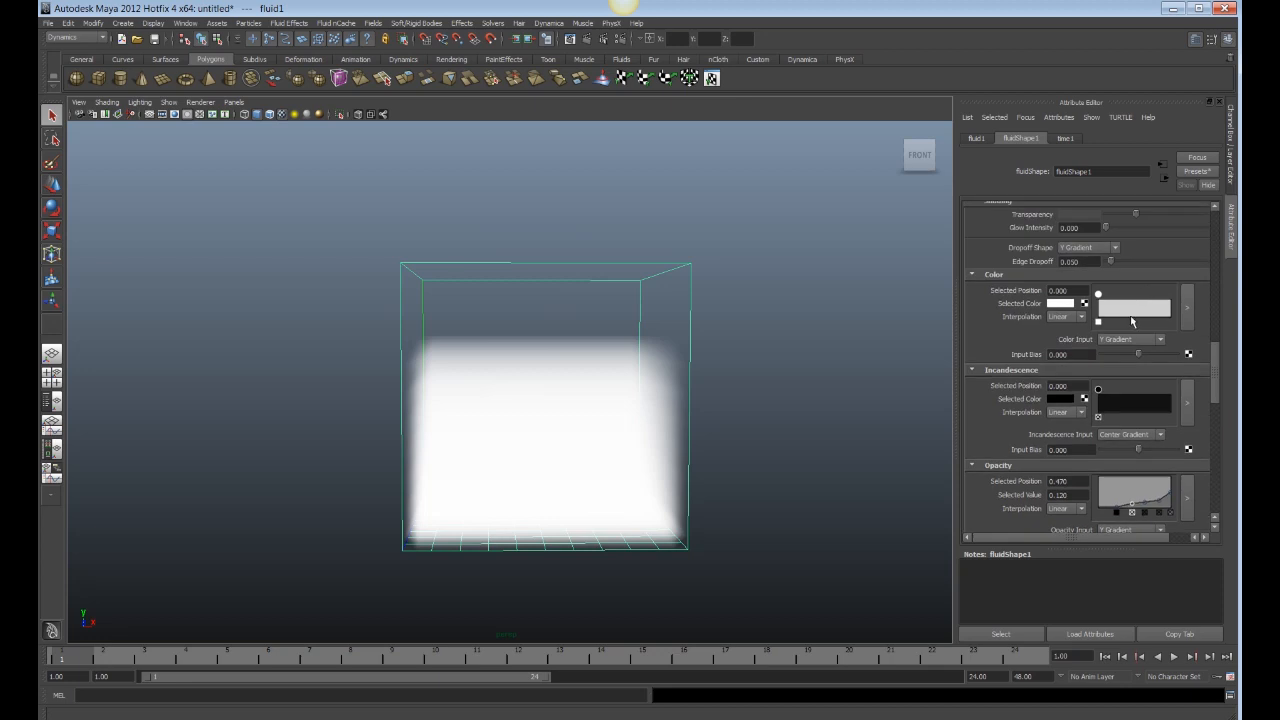
{"action": "left_click", "coordinate": [1130, 313]}
{"action": "left_click", "coordinate": [1060, 303]}
{"action": "mouse_move", "coordinate": [1015, 330]}
{"action": "left_mouse_down"}
{"action": "mouse_move", "coordinate": [1053, 332]}
{"action": "mouse_move", "coordinate": [1020, 346]}
{"action": "mouse_move", "coordinate": [1078, 364]}
{"action": "mouse_move", "coordinate": [1006, 346]}
{"action": "left_mouse_up"}
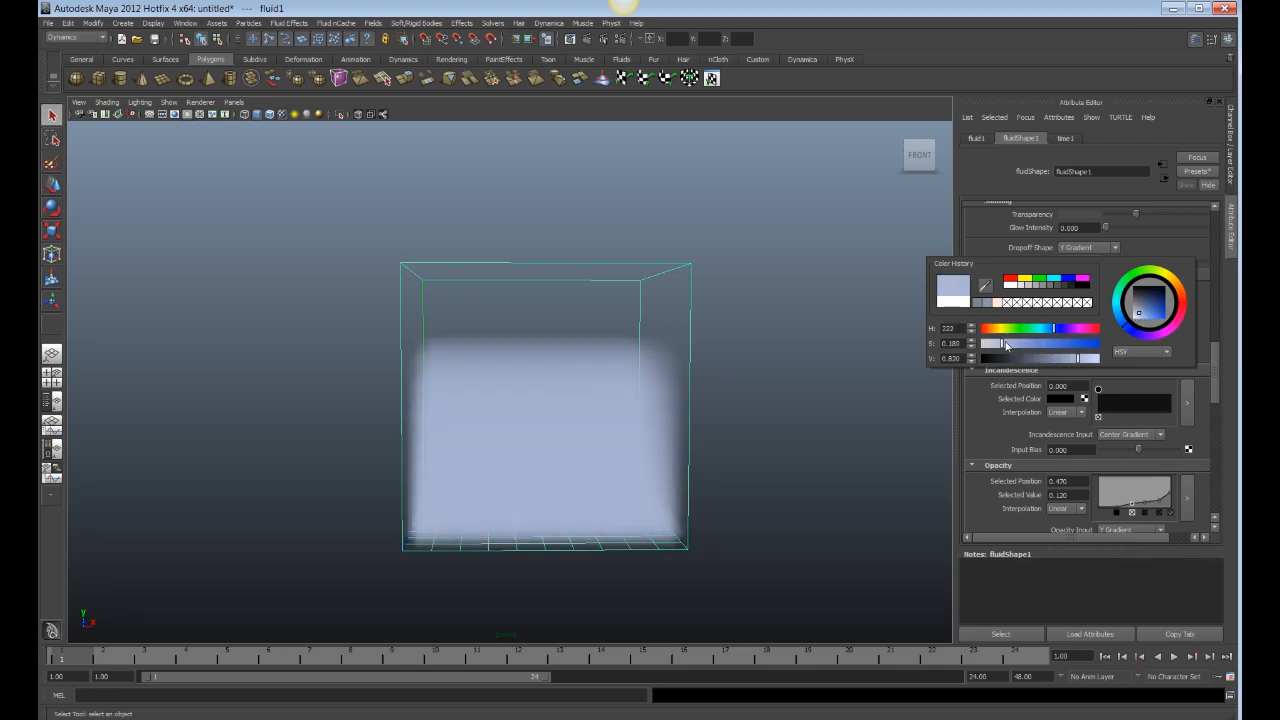
{"action": "left_click", "coordinate": [1061, 363]}
{"action": "left_click_drag", "start_coordinate": [1016, 351], "coordinate": [996, 344]}
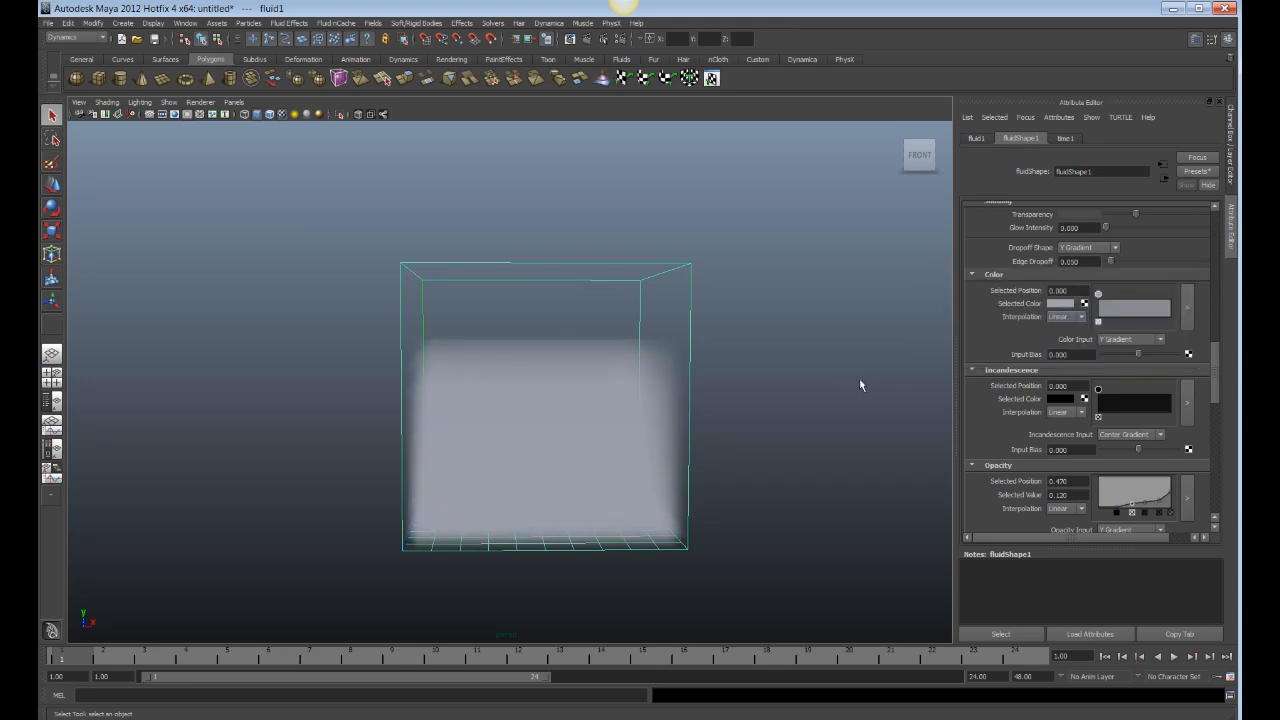
Increase the fluid's transparency and enable Texture Opacity for the fluid shape
{"action": "scroll", "coordinate": [1053, 293], "scroll_direction": "up", "scroll_amount": 2}
{"action": "mouse_move", "coordinate": [1135, 252]}
{"action": "left_mouse_down"}
{"action": "mouse_move", "coordinate": [1174, 256]}
{"action": "mouse_move", "coordinate": [1160, 255]}
{"action": "left_mouse_up"}
{"action": "scroll", "coordinate": [1105, 340], "scroll_direction": "down", "scroll_amount": 4}
{"action": "scroll", "coordinate": [1070, 360], "scroll_direction": "down", "scroll_amount": 2}
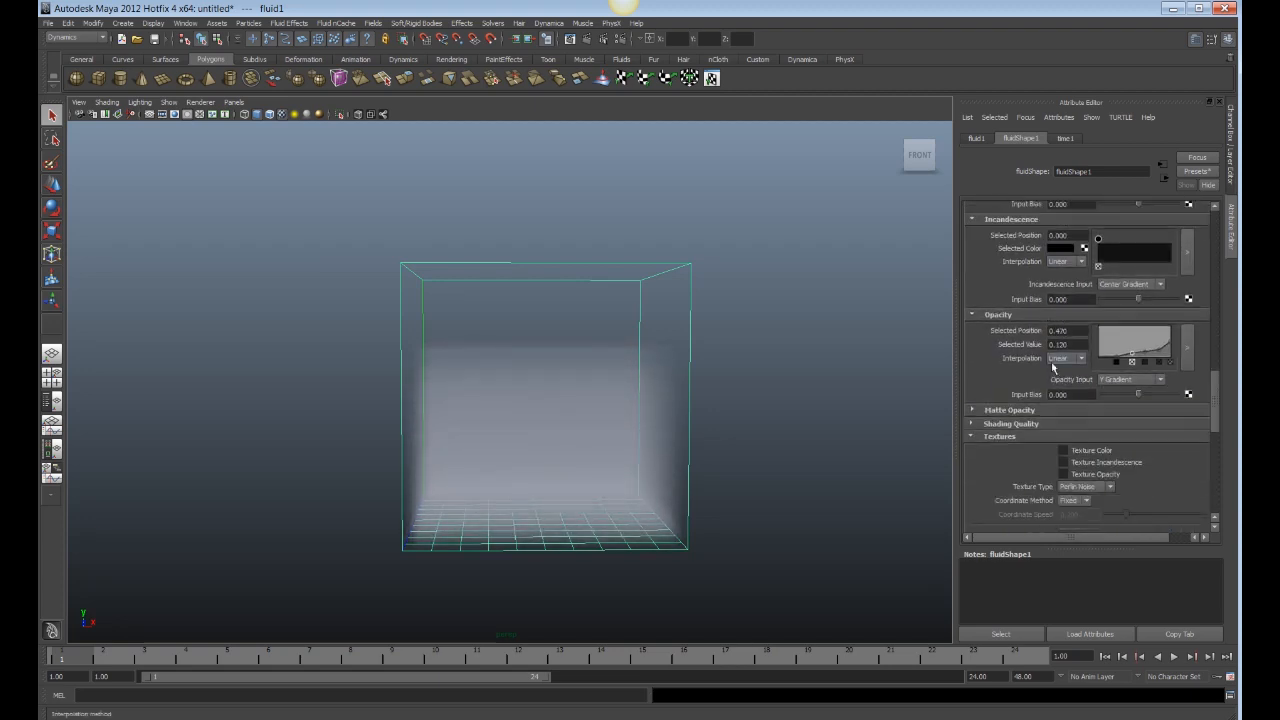
{"action": "scroll", "coordinate": [1057, 383], "scroll_direction": "down", "scroll_amount": 1}
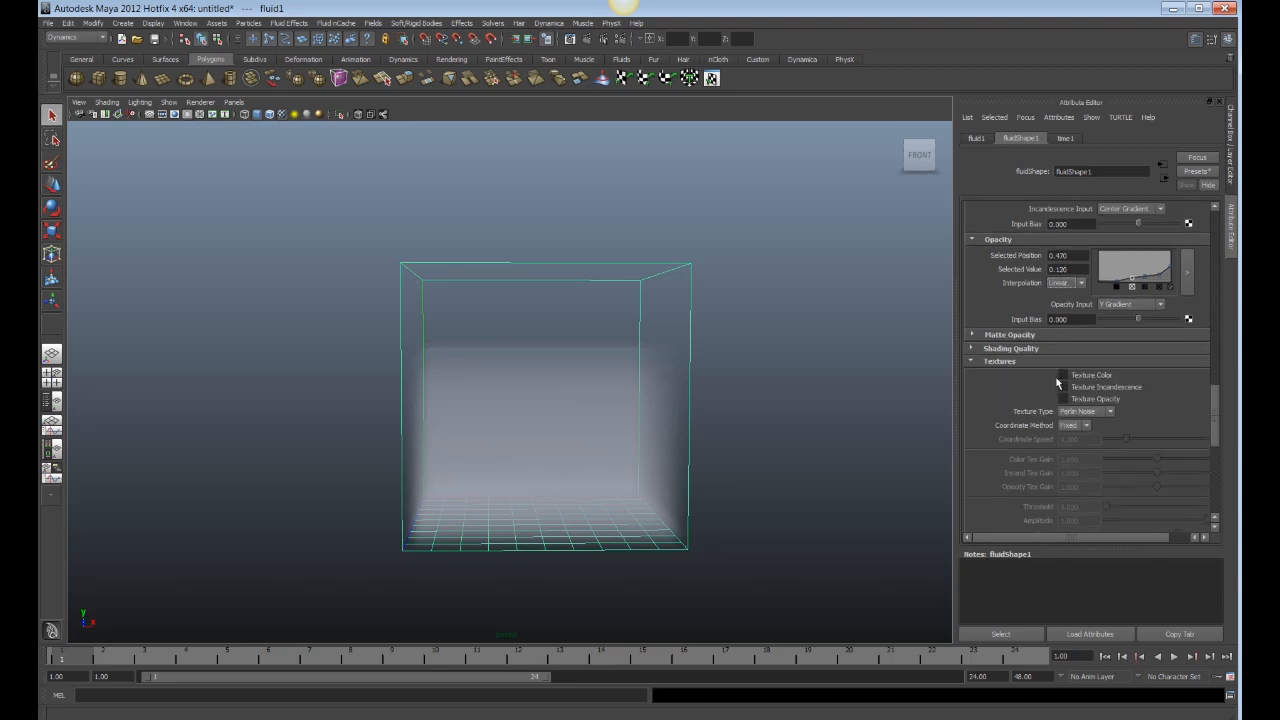
{"action": "left_click", "coordinate": [1063, 398]}
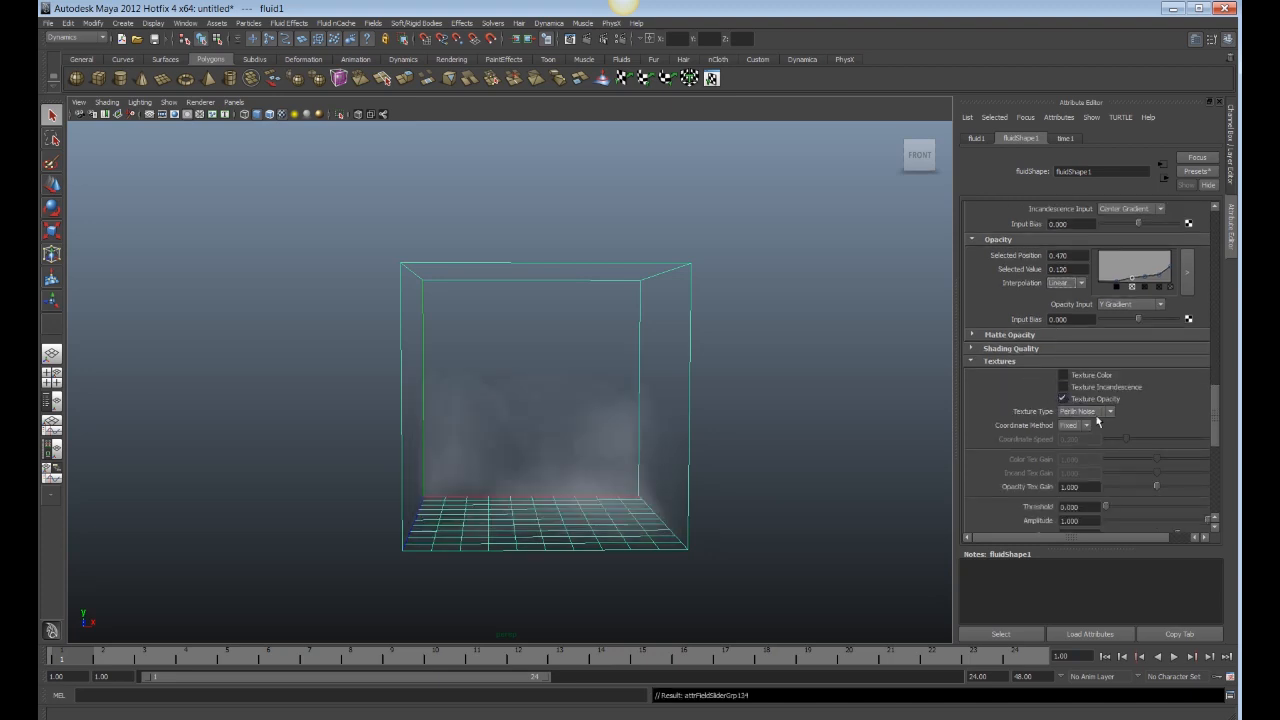
Render the current frame to check the textured fog, and close the render window
{"action": "left_click_drag", "start_coordinate": [846, 436], "coordinate": [837, 428], "text": "alt"}
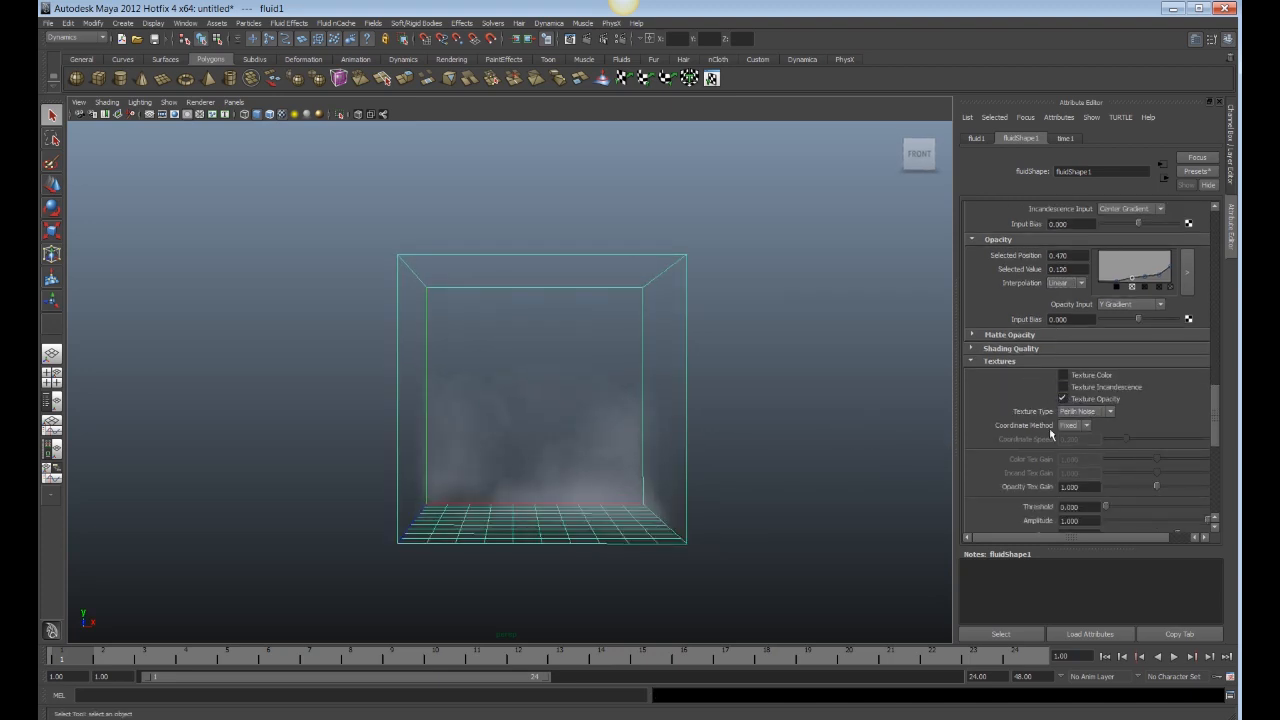
{"action": "middle_click_drag", "start_coordinate": [691, 397], "coordinate": [700, 362], "text": "alt"}
{"action": "right_click_drag", "start_coordinate": [700, 362], "coordinate": [740, 357], "text": "alt"}
{"action": "middle_click_drag", "start_coordinate": [740, 357], "coordinate": [726, 370], "text": "alt"}
{"action": "right_click_drag", "start_coordinate": [726, 370], "coordinate": [780, 389], "text": "alt"}
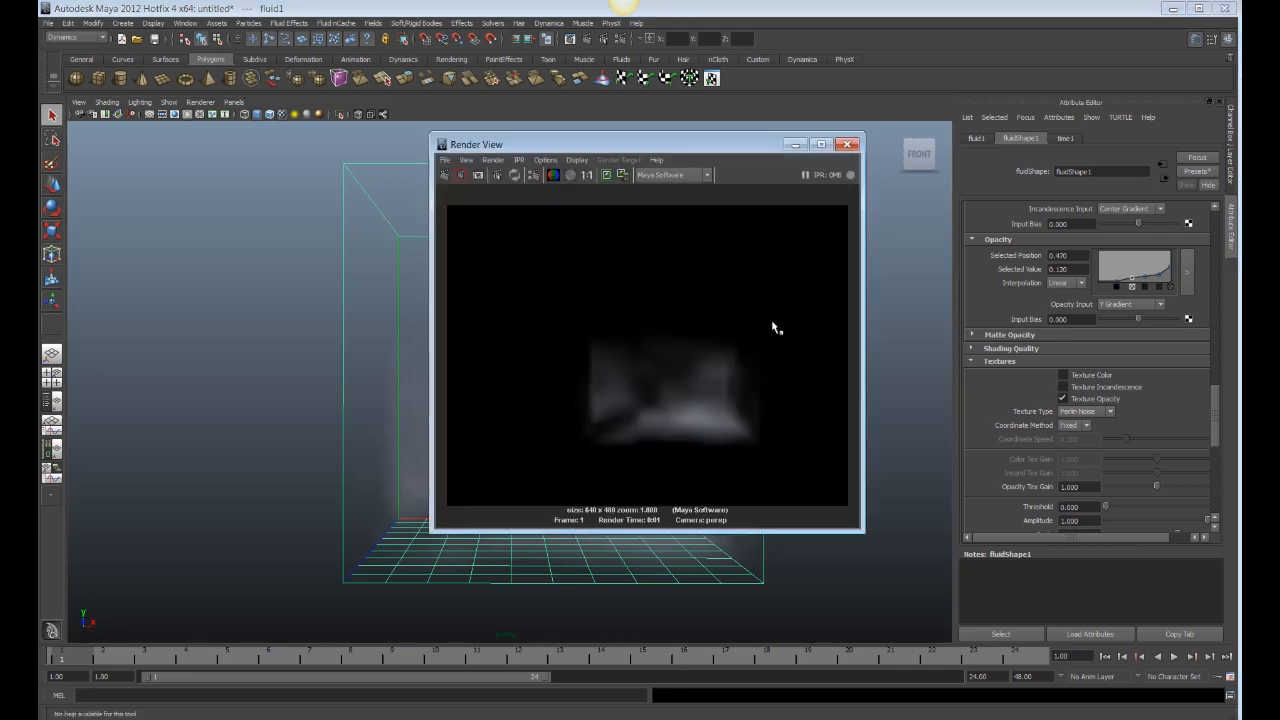
{"action": "left_click", "coordinate": [849, 146]}
Set the fluid texture's Opacity Tex Gain to 0.9
{"action": "scroll", "coordinate": [1032, 390], "scroll_direction": "down", "scroll_amount": 3}
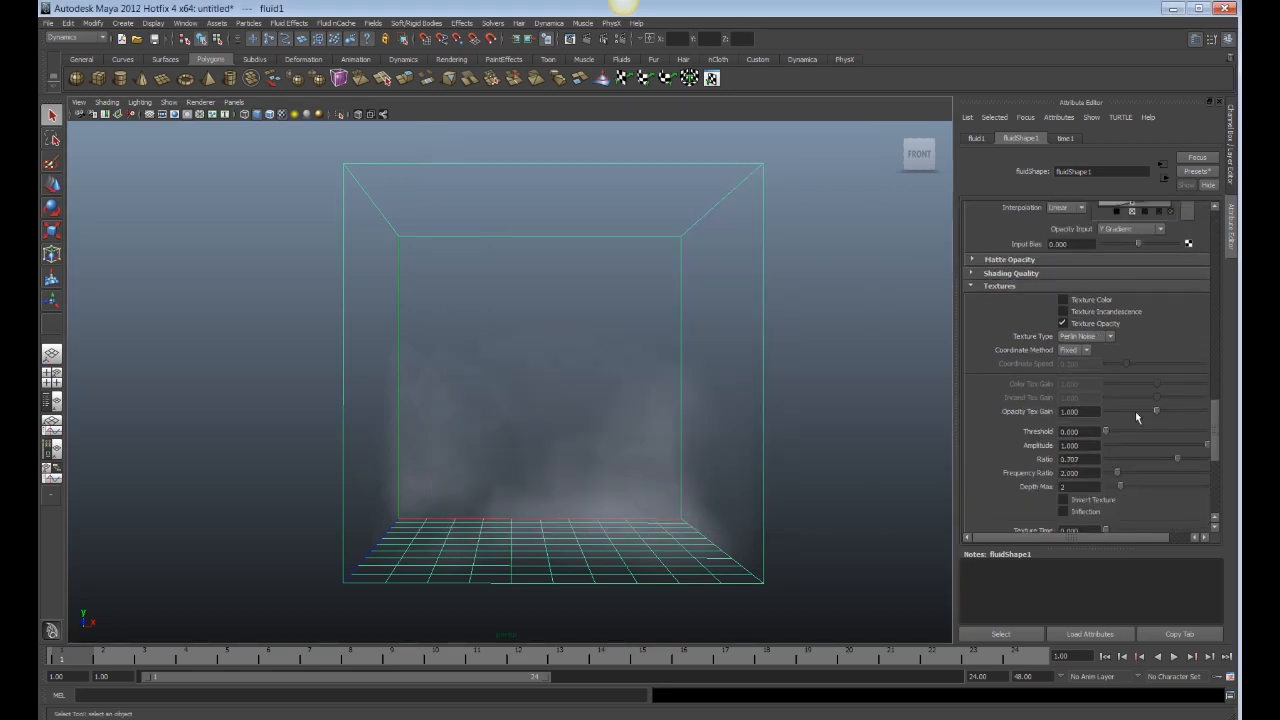
{"action": "left_click_drag", "start_coordinate": [1157, 411], "coordinate": [1155, 411]}
{"action": "double_click", "coordinate": [1080, 411]}
{"action": "type", "text": "0.9"}
{"action": "key", "text": "Return"}
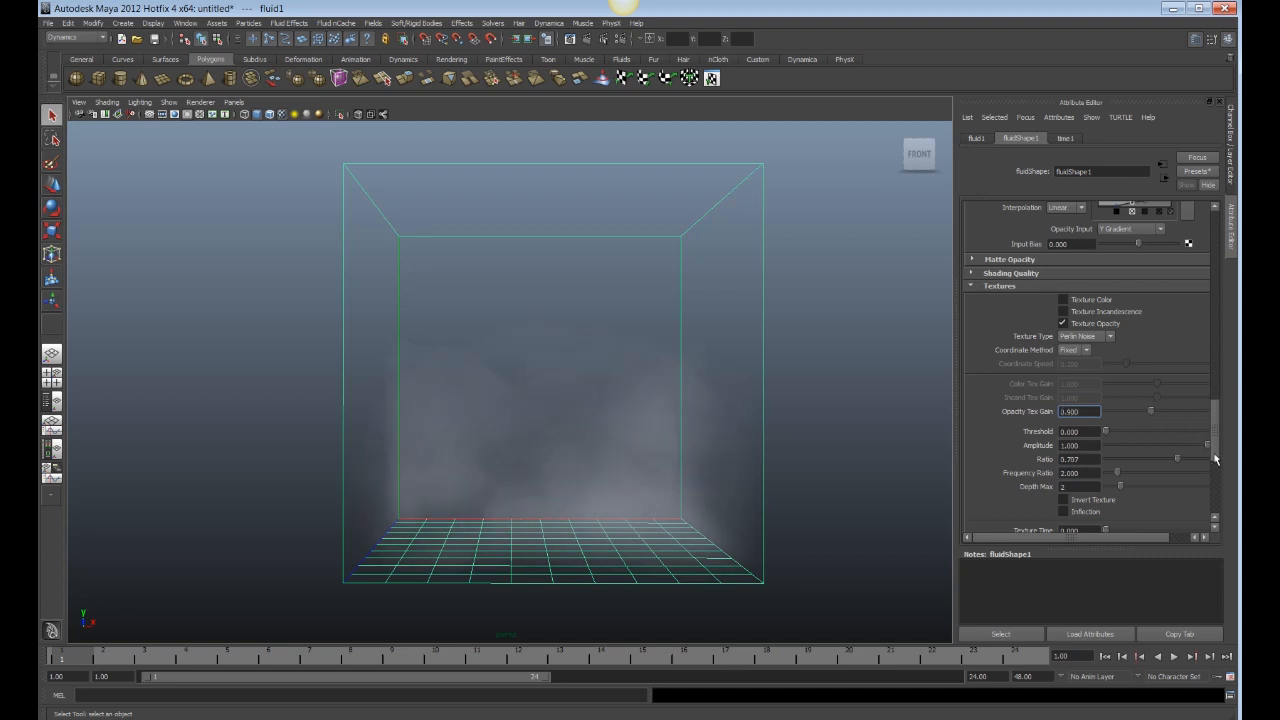
Preview the texture's motion by varying Texture Time and returning it to 0, and play the timeline
{"action": "left_click_drag", "start_coordinate": [1213, 440], "coordinate": [1217, 466]}
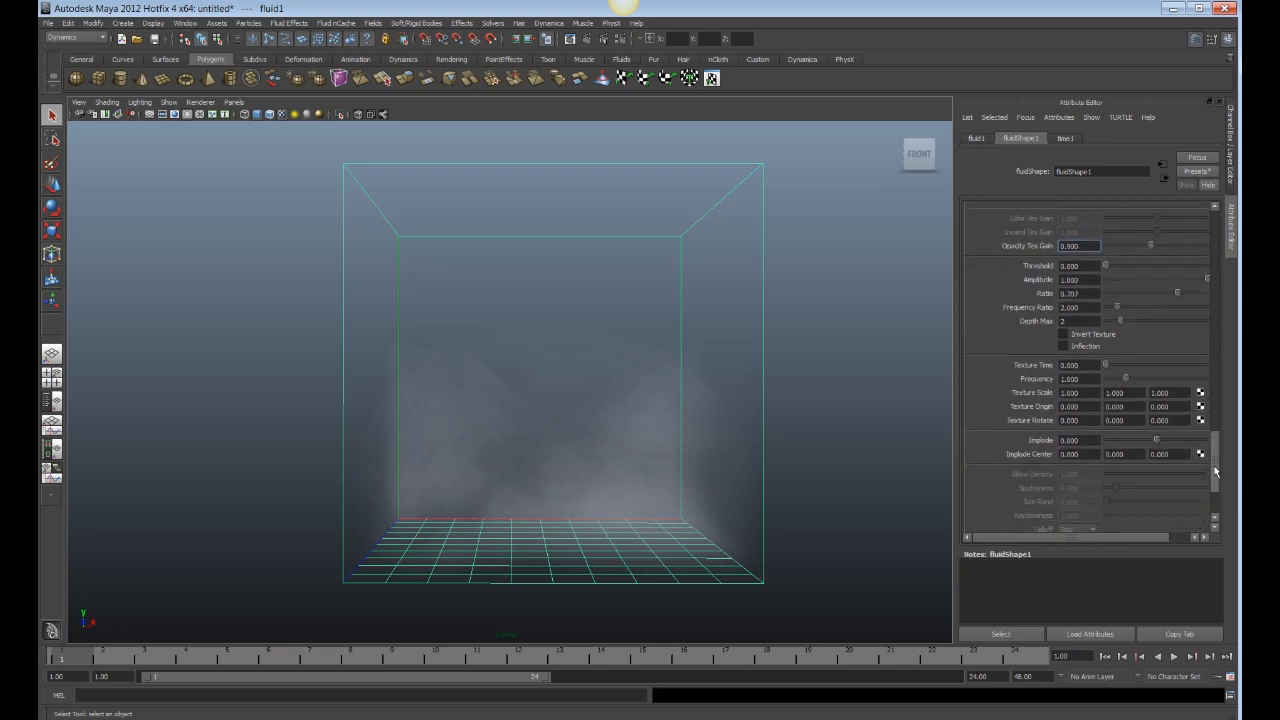
{"action": "left_click_drag", "start_coordinate": [1115, 542], "coordinate": [1137, 542]}
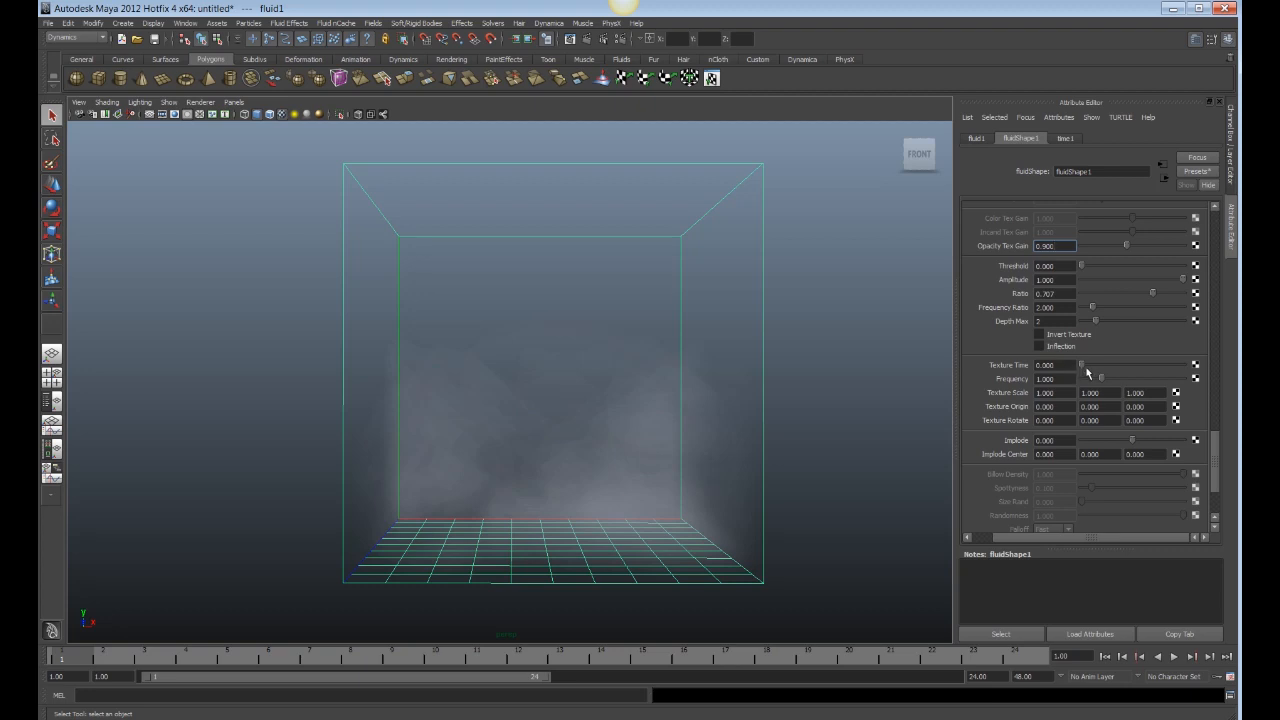
{"action": "left_click_drag", "start_coordinate": [1082, 370], "coordinate": [1103, 372]}
{"action": "left_click_drag", "start_coordinate": [1110, 373], "coordinate": [1078, 364]}
{"action": "left_click", "coordinate": [1173, 656]}
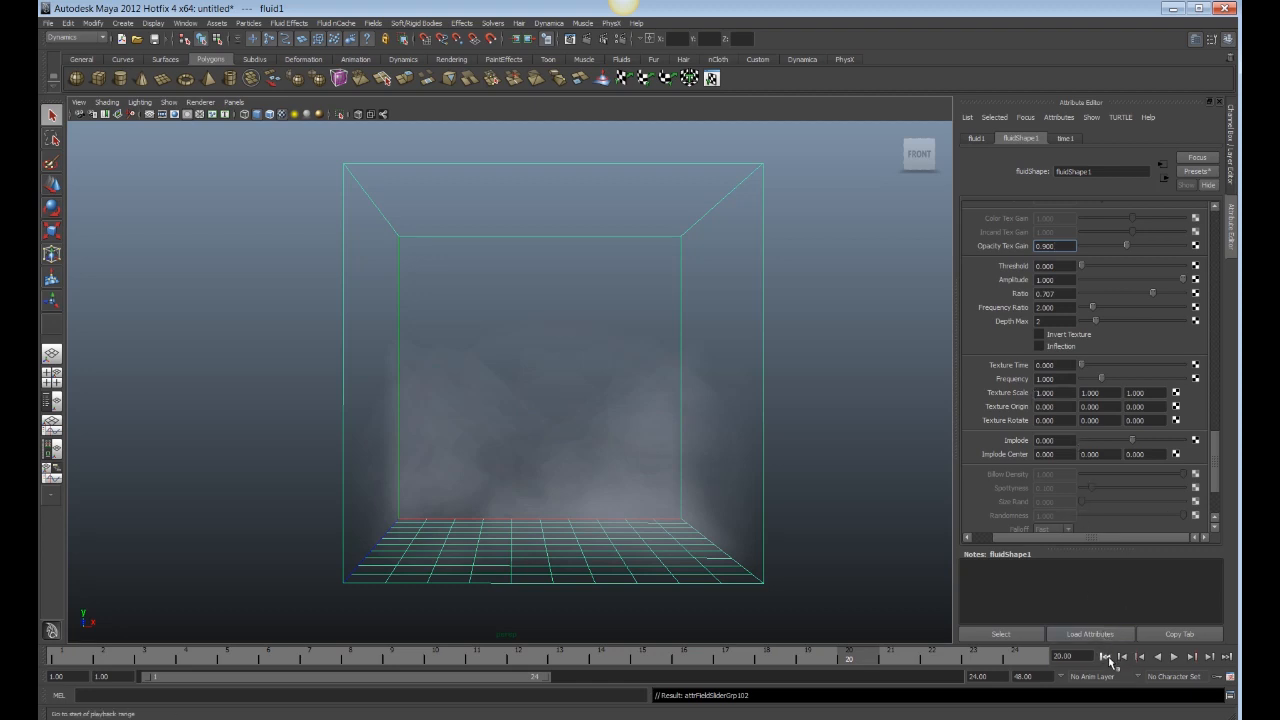
Set the fluid's Texture Time to 1
{"action": "left_click", "coordinate": [1055, 366]}
{"action": "key", "text": "BackSpace"}
{"action": "key", "text": "BackSpace"}
{"action": "key", "text": "BackSpace"}
{"action": "key", "text": "BackSpace"}
{"action": "key", "text": "BackSpace"}
{"action": "type", "text": "1"}
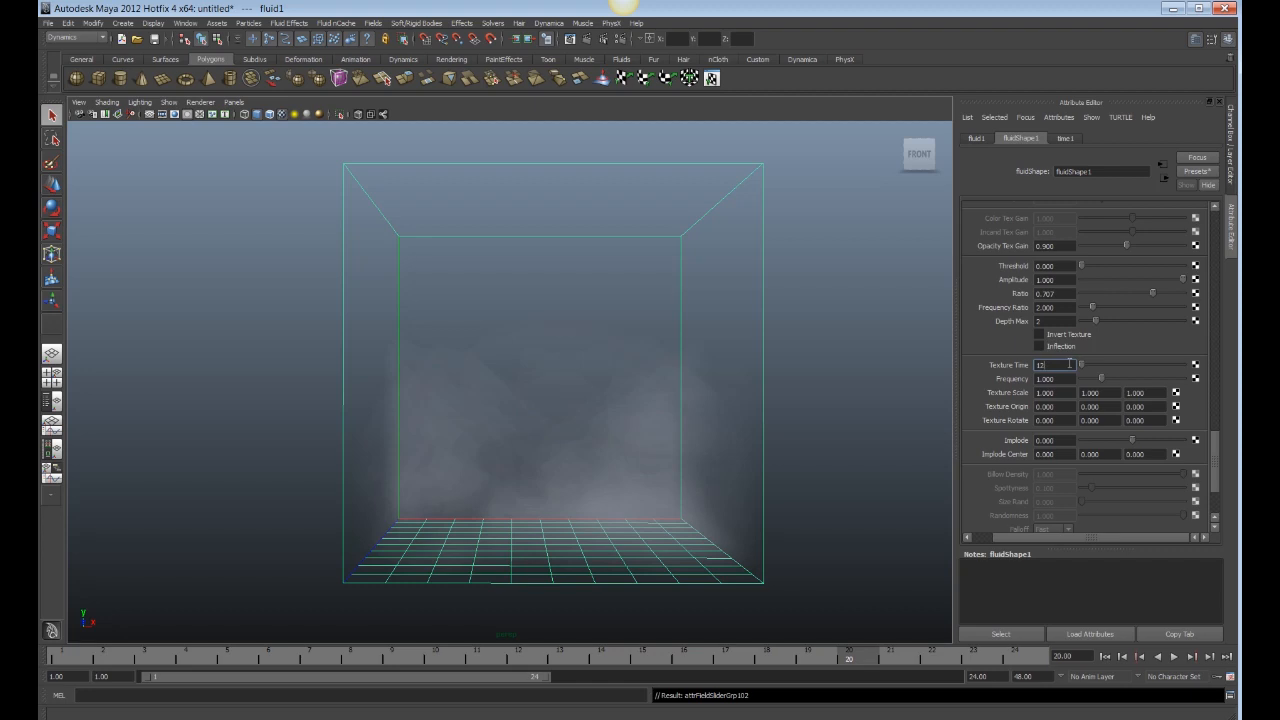
{"action": "key", "text": "Return"}
{"action": "left_click", "coordinate": [1063, 379]}
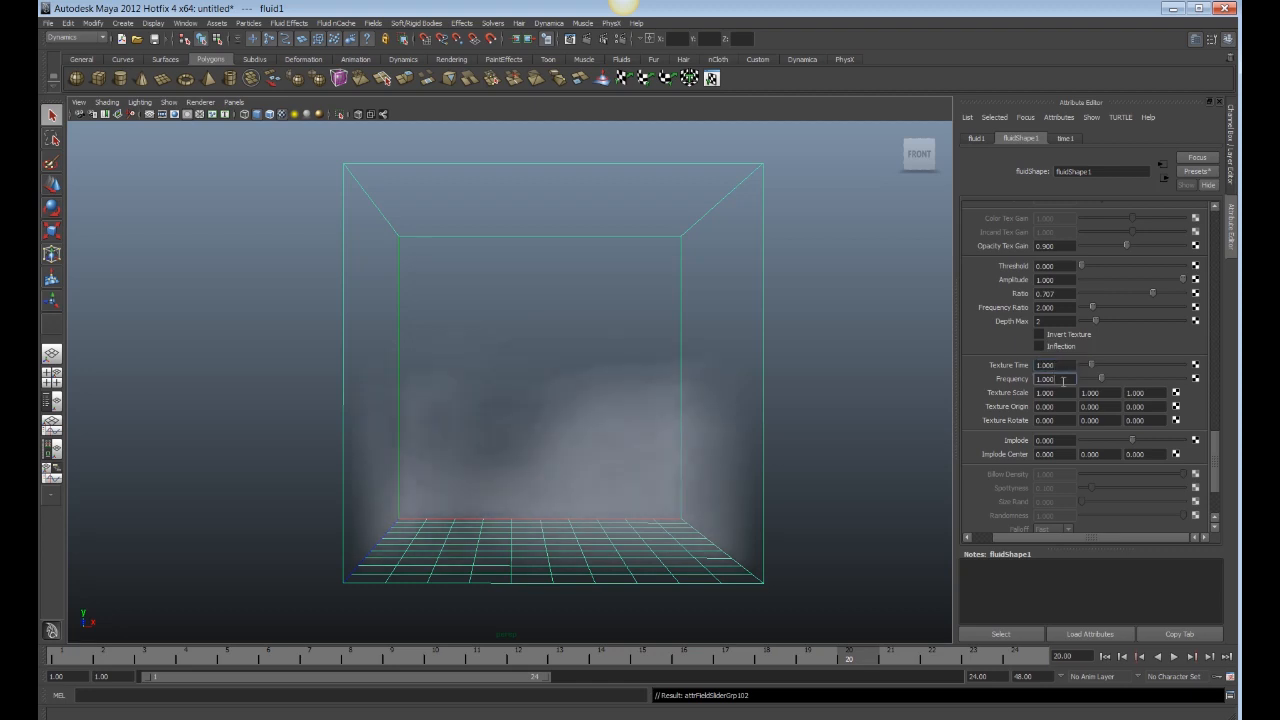
Open the Expression Editor to create a new expression on the fluid shape's Texture Time attribute
{"action": "left_click", "coordinate": [1052, 365]}
{"action": "right_click", "coordinate": [1070, 366]}
{"action": "left_click", "coordinate": [1085, 370]}
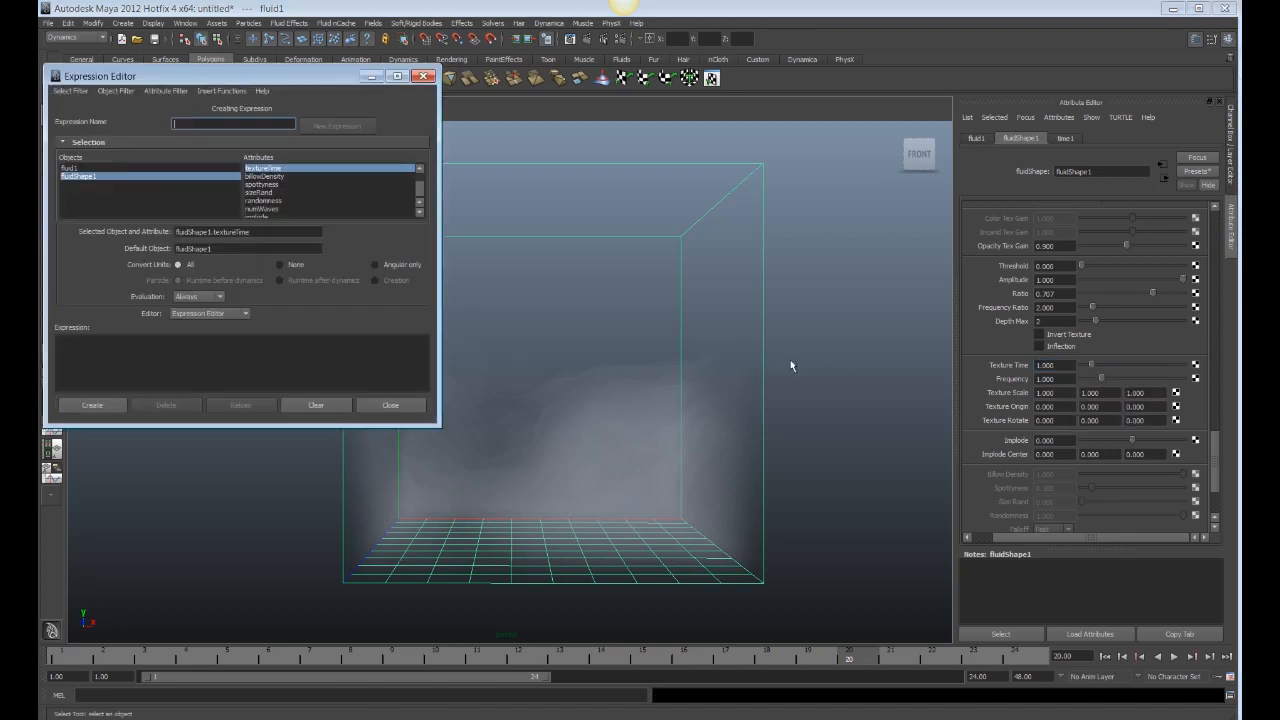
{"action": "left_click_drag", "start_coordinate": [241, 82], "coordinate": [480, 188]}
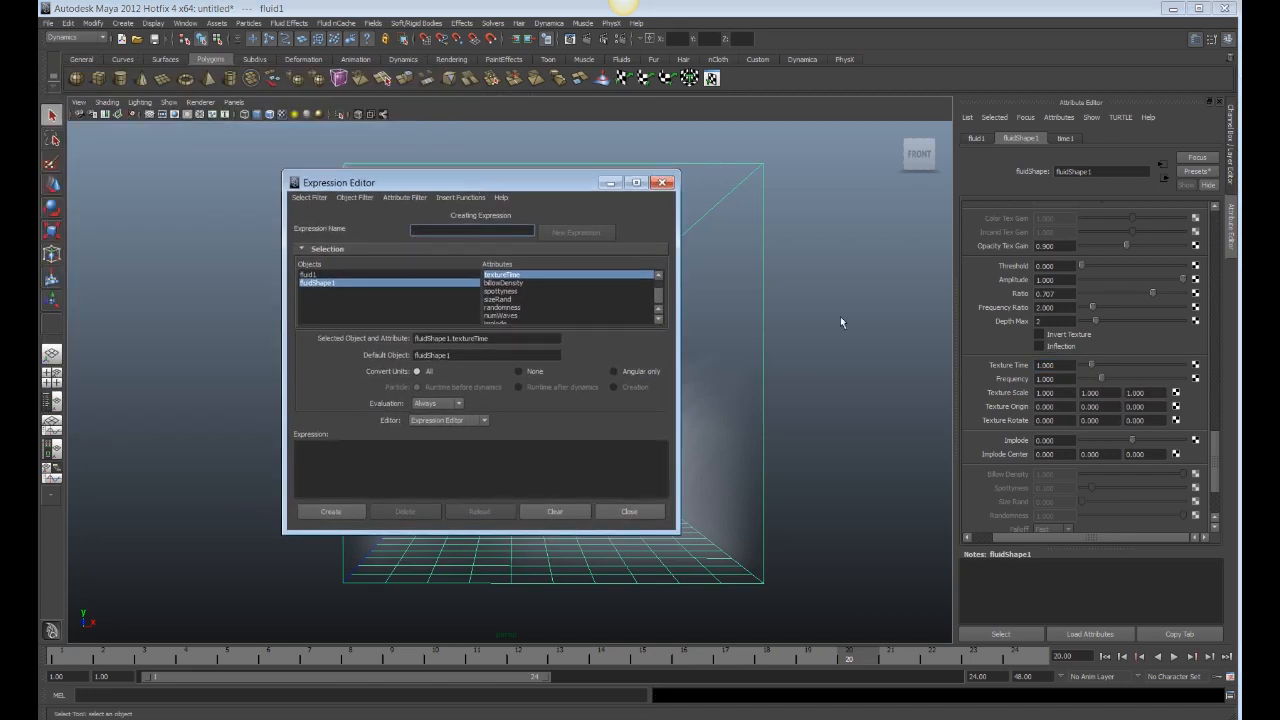
{"action": "right_click", "coordinate": [1055, 363]}
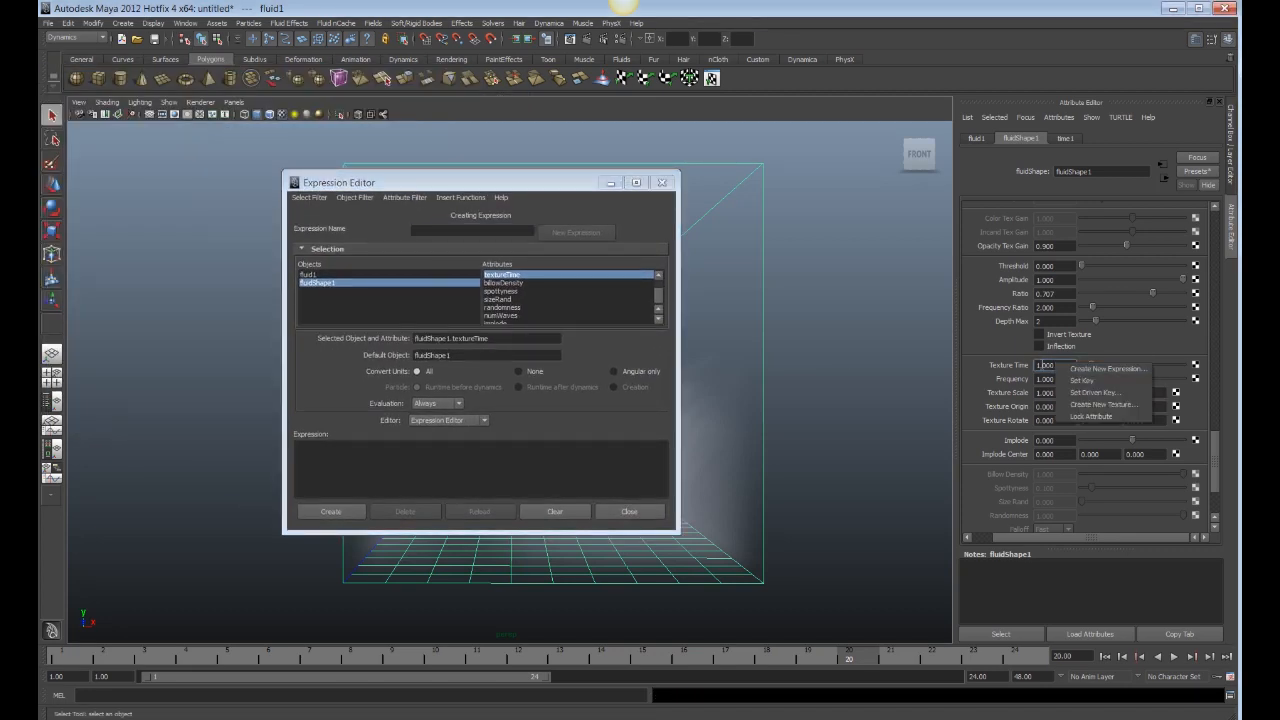
{"action": "left_click", "coordinate": [1048, 365]}
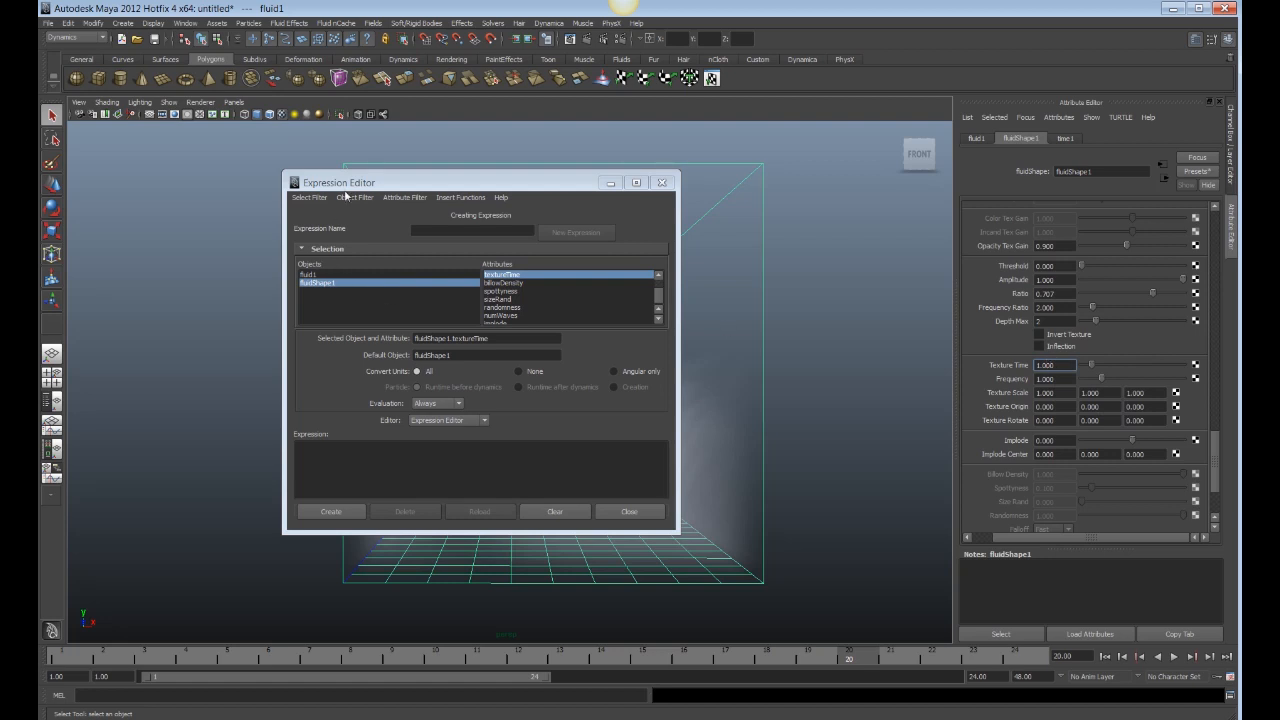
{"action": "left_click_drag", "start_coordinate": [345, 190], "coordinate": [348, 167]}
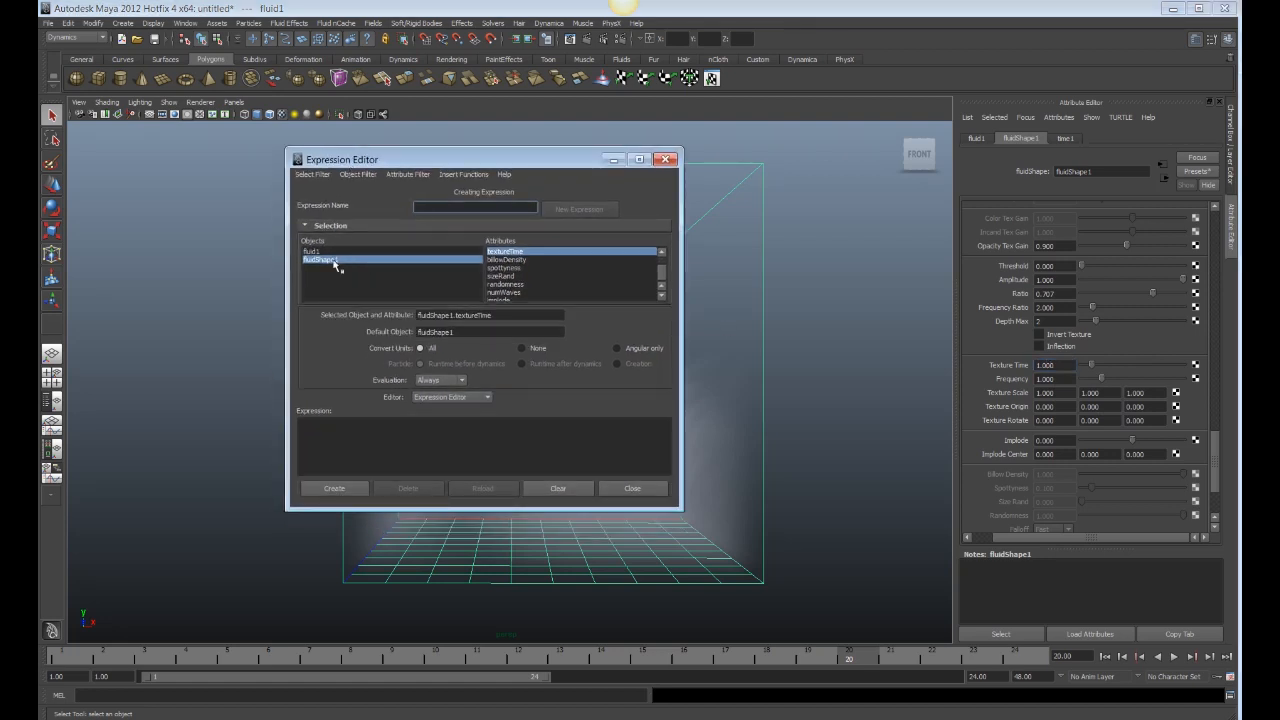
Create the expression fluidShape1.textureTime=time*.2 and close the Expression Editor
{"action": "left_click", "coordinate": [450, 444]}
{"action": "type", "text": "fluidShape1.textureTime=time*.2"}
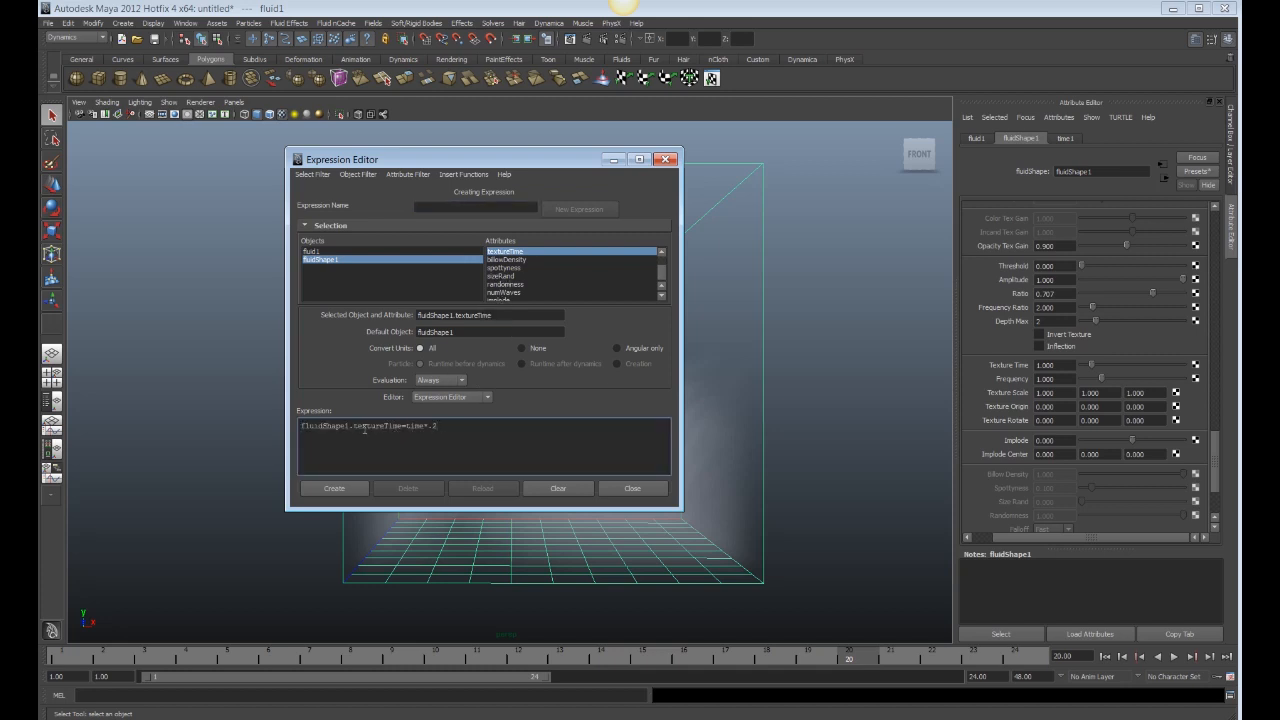
{"action": "left_click_drag", "start_coordinate": [406, 426], "coordinate": [251, 424]}
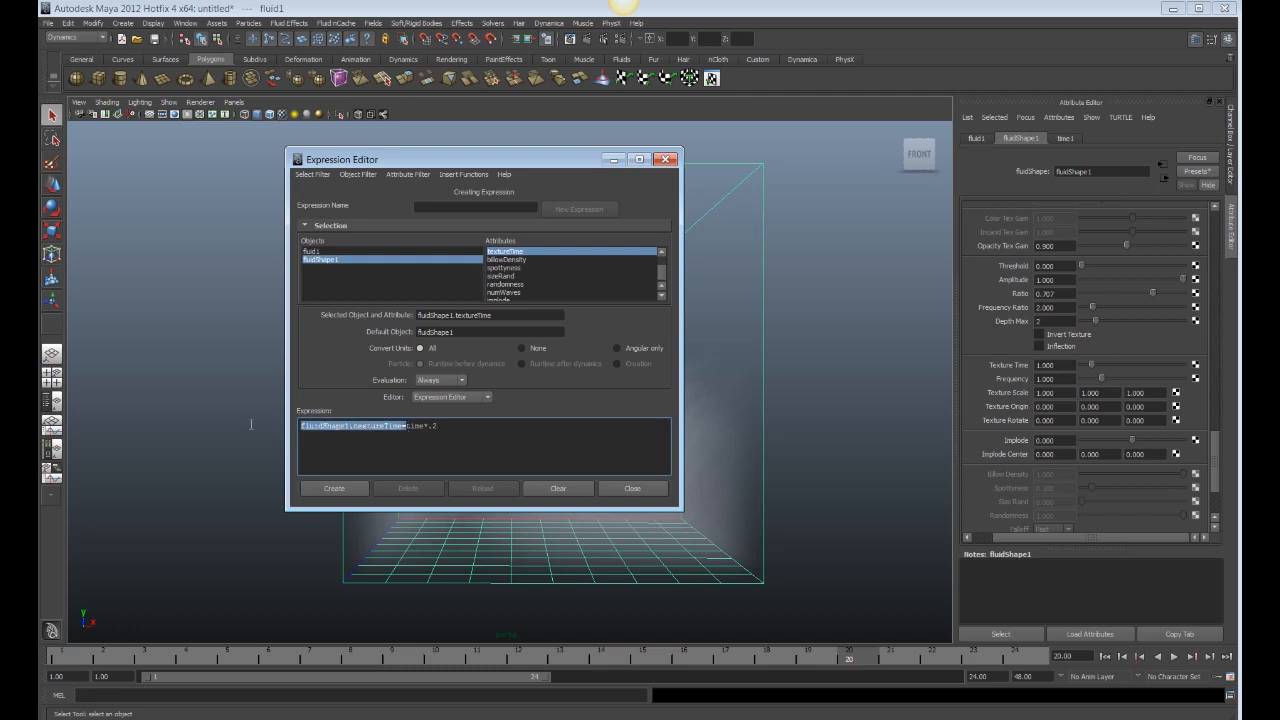
{"action": "left_click", "coordinate": [437, 427]}
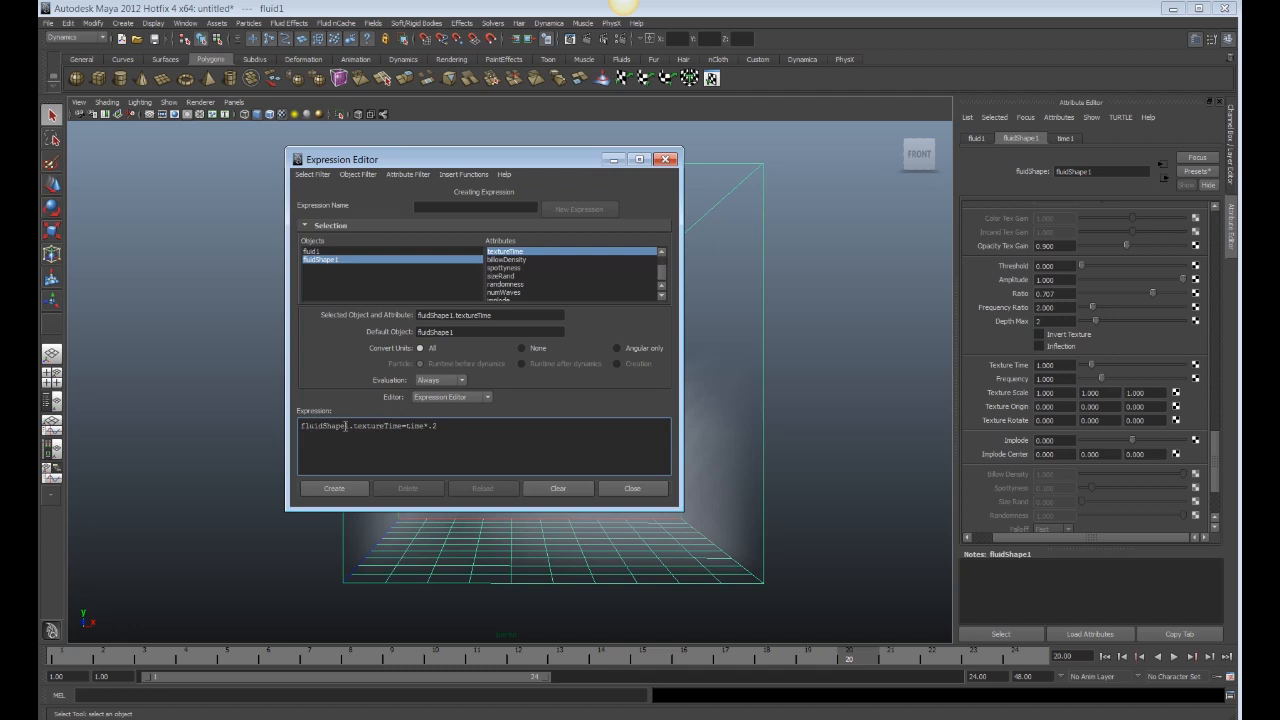
{"action": "left_click_drag", "start_coordinate": [349, 426], "coordinate": [399, 426]}
{"action": "left_click", "coordinate": [375, 426]}
{"action": "left_click", "coordinate": [403, 427]}
{"action": "left_click", "coordinate": [462, 426]}
{"action": "left_click", "coordinate": [355, 490]}
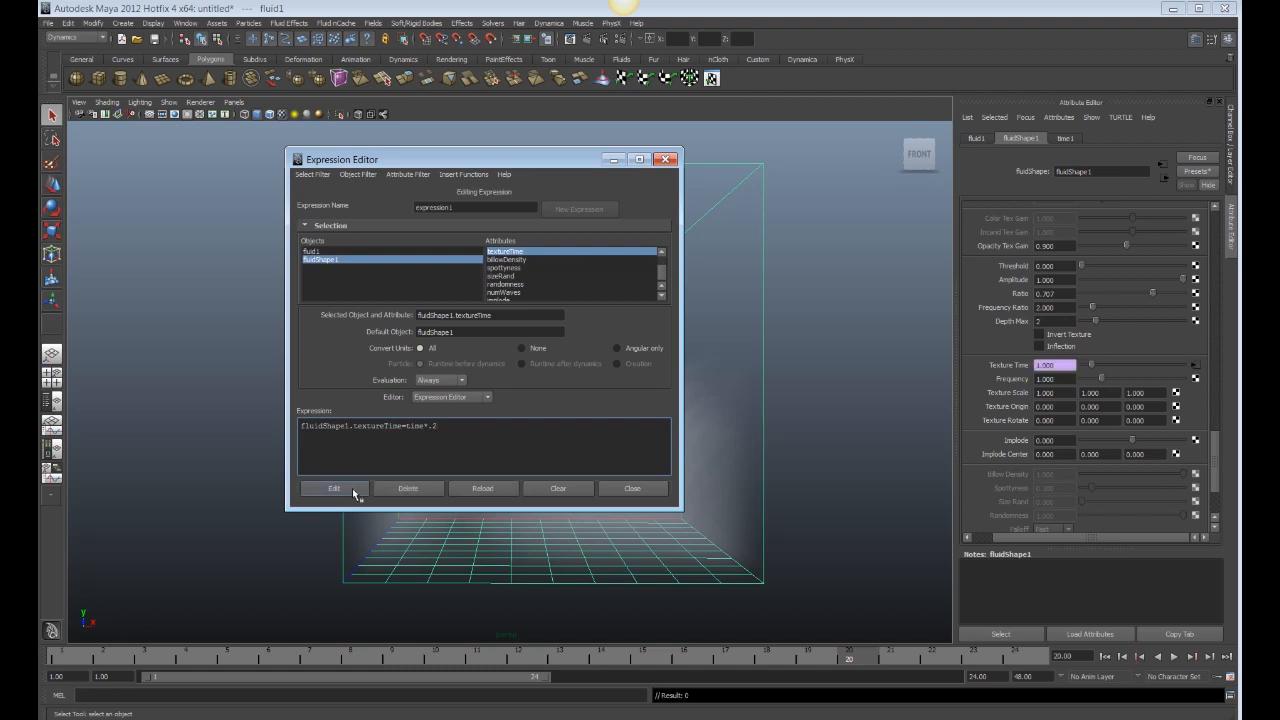
{"action": "left_click", "coordinate": [634, 489]}
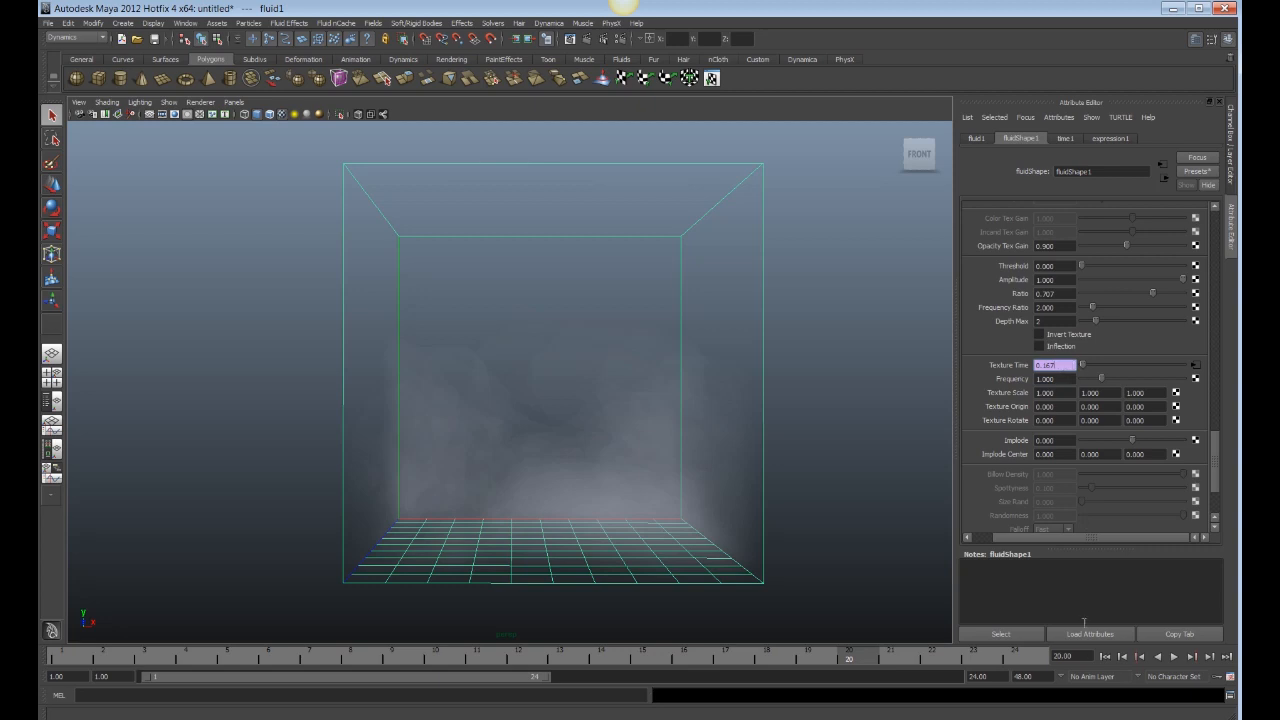
Play the short timeline briefly, stop it, and set the playback range end to frame 500
{"action": "left_click", "coordinate": [1175, 656]}
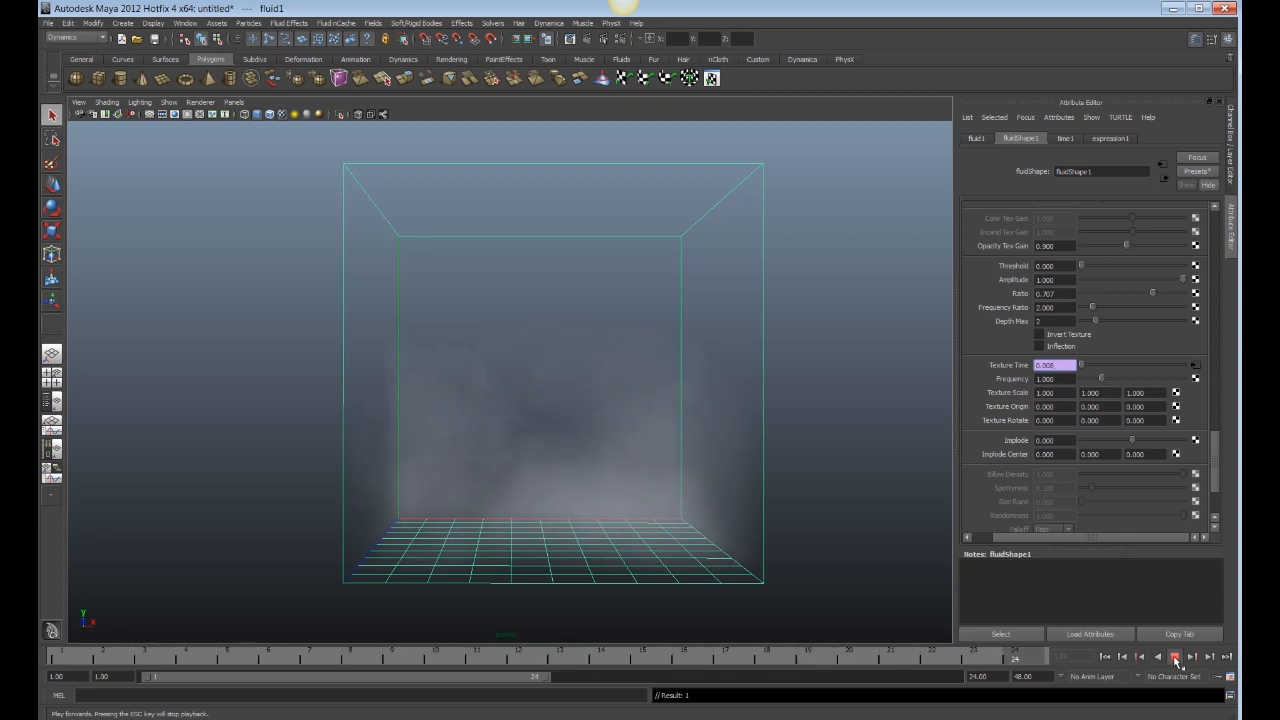
{"action": "left_click", "coordinate": [1175, 658]}
{"action": "double_click", "coordinate": [1005, 677]}
{"action": "type", "text": "500"}
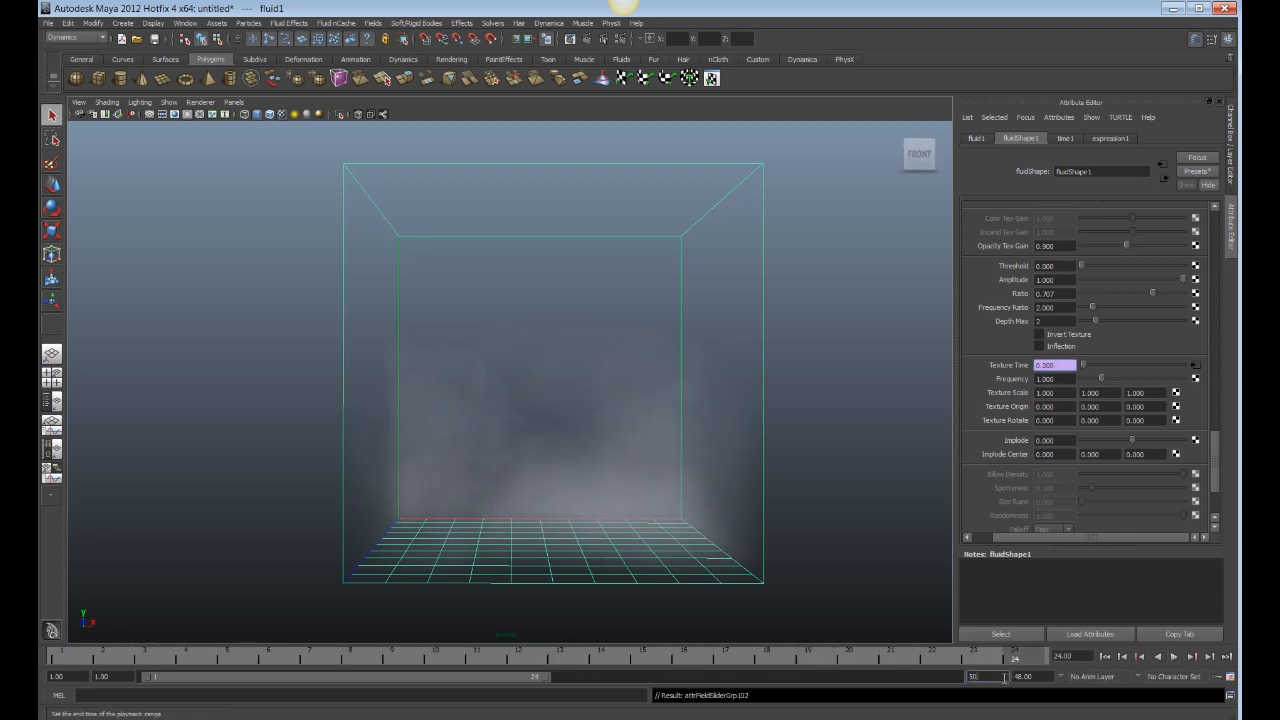
{"action": "key", "text": "Return"}
Play the animation from the first frame to check the fog's movement, and stop playback
{"action": "left_click", "coordinate": [1108, 660]}
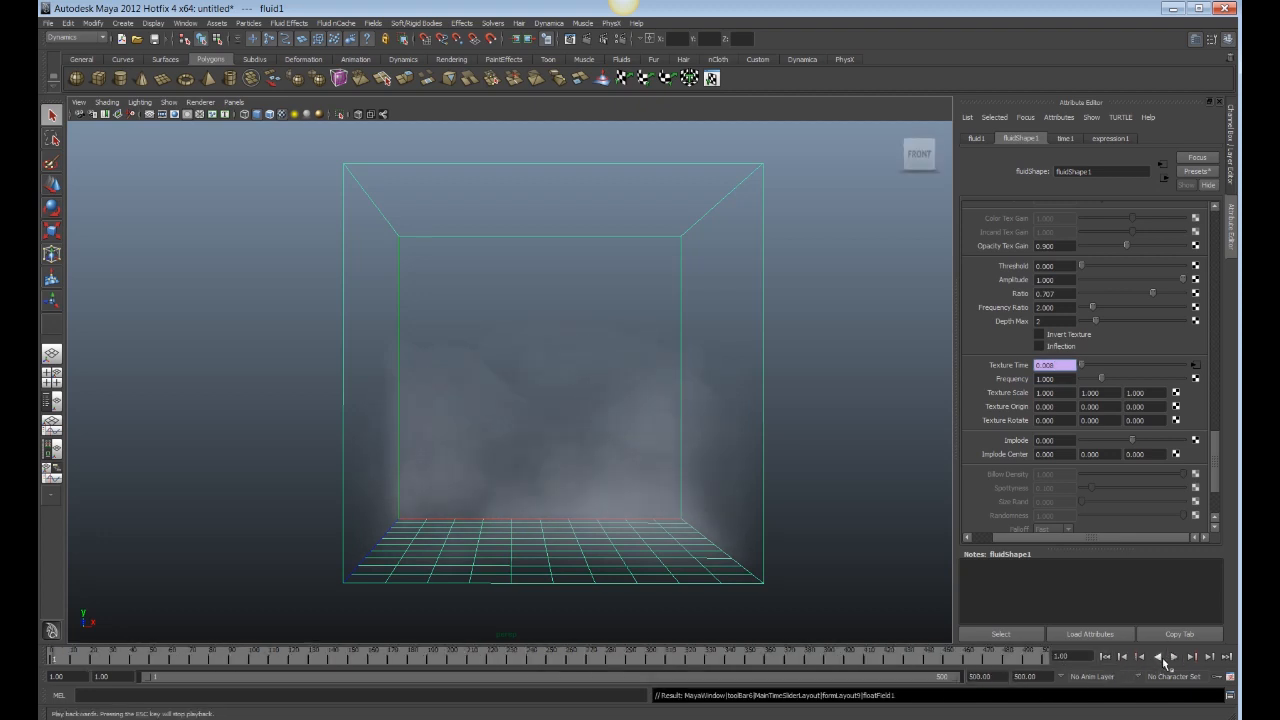
{"action": "left_click", "coordinate": [1175, 657]}
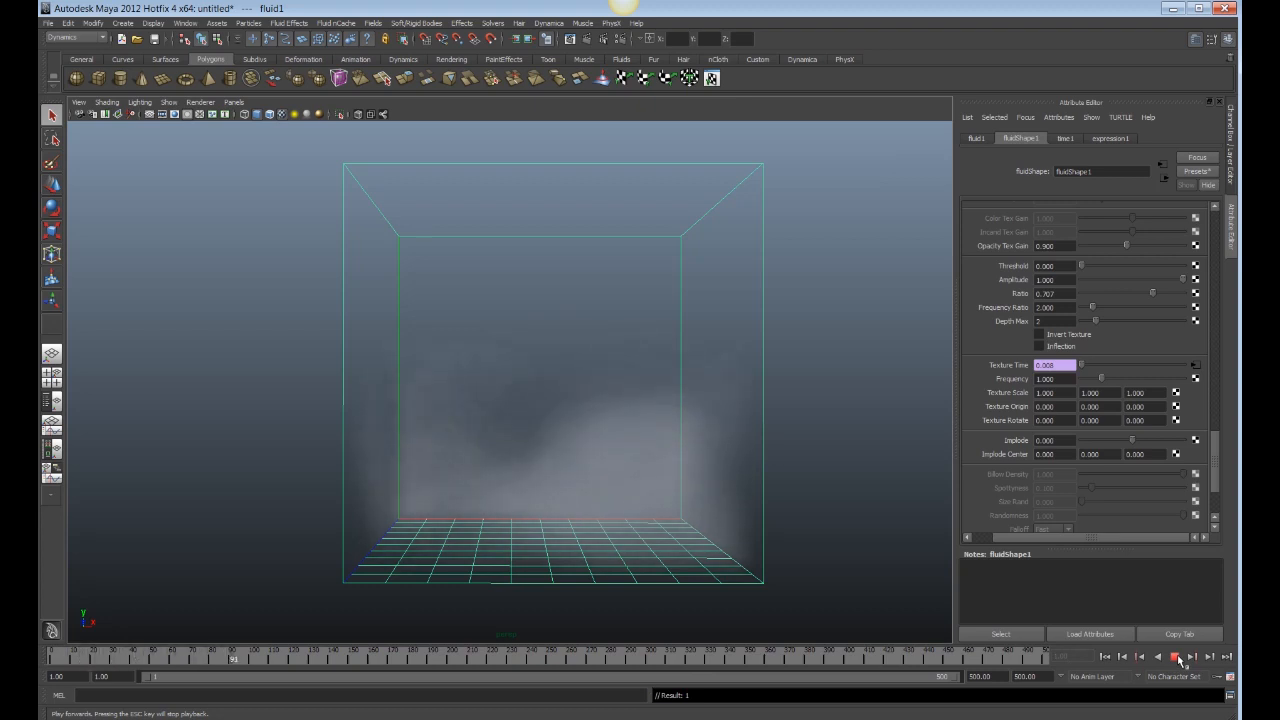
{"action": "left_click", "coordinate": [1177, 658]}
Edit the Texture Time expression to fluidShape1.textureTime=time*2, apply it and close the Expression Editor
{"action": "right_click", "coordinate": [1062, 366]}
{"action": "left_click", "coordinate": [1098, 373]}
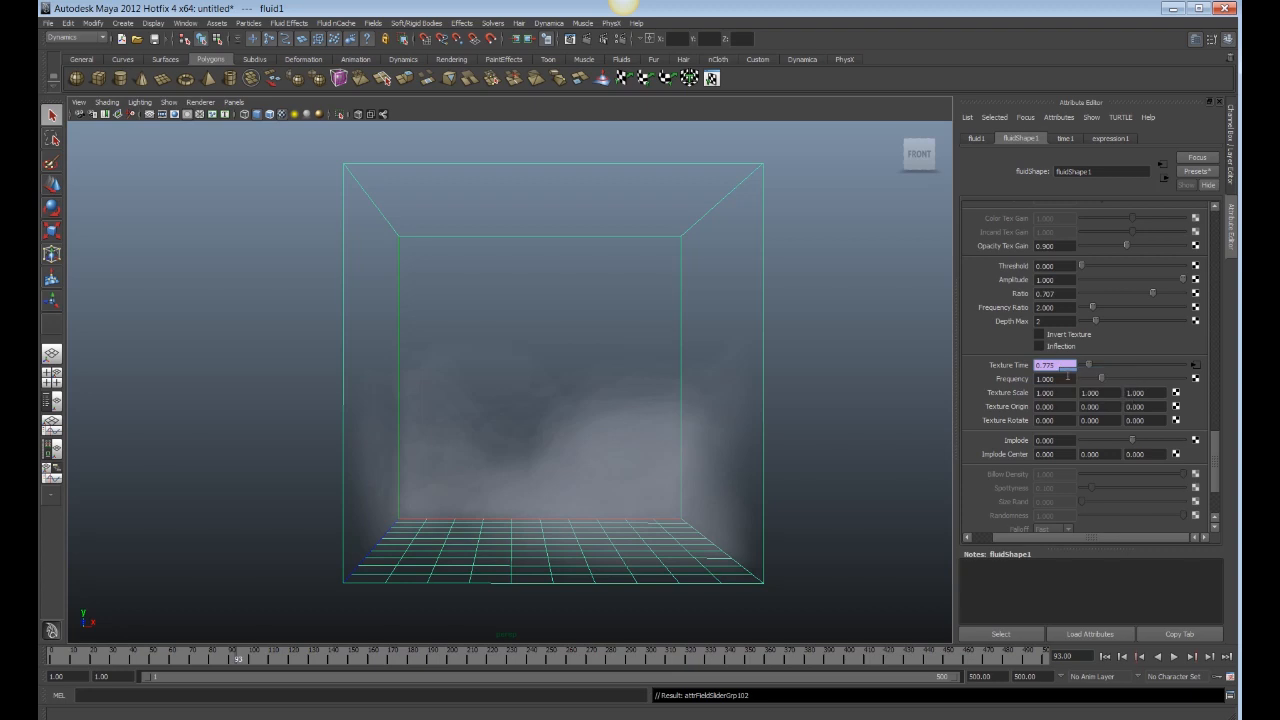
{"action": "left_click", "coordinate": [462, 436]}
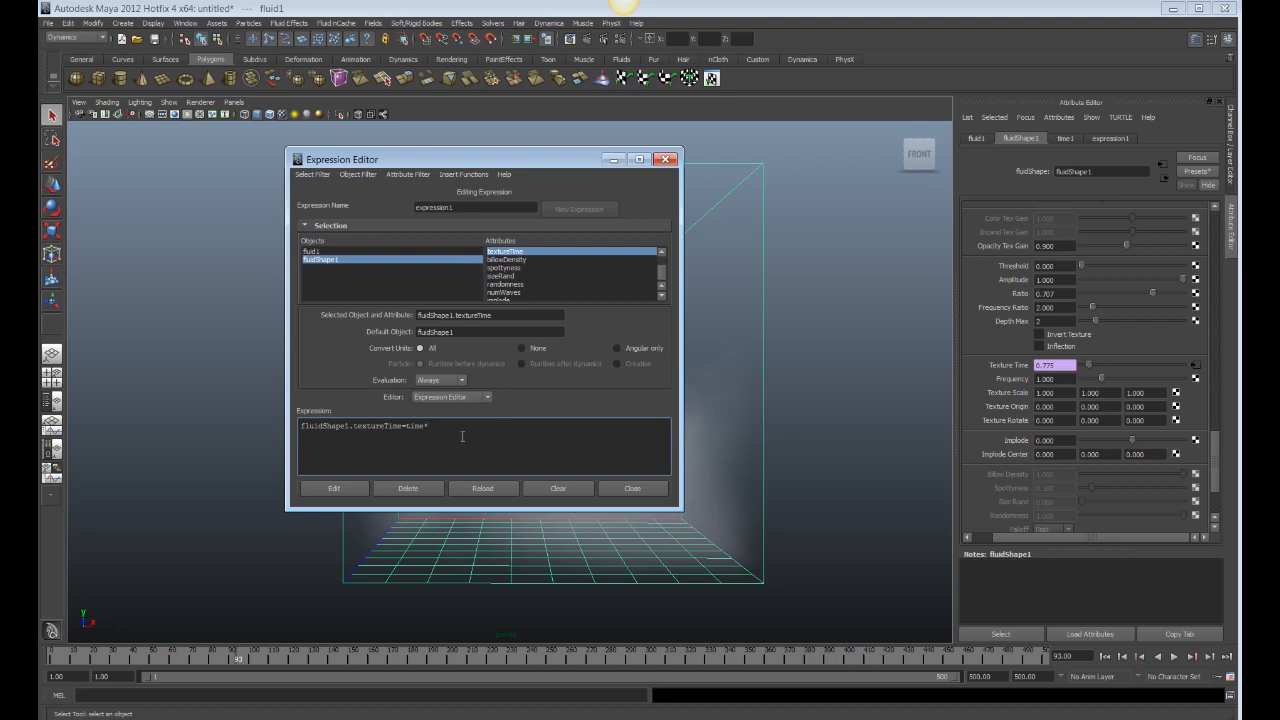
{"action": "left_click", "coordinate": [330, 488]}
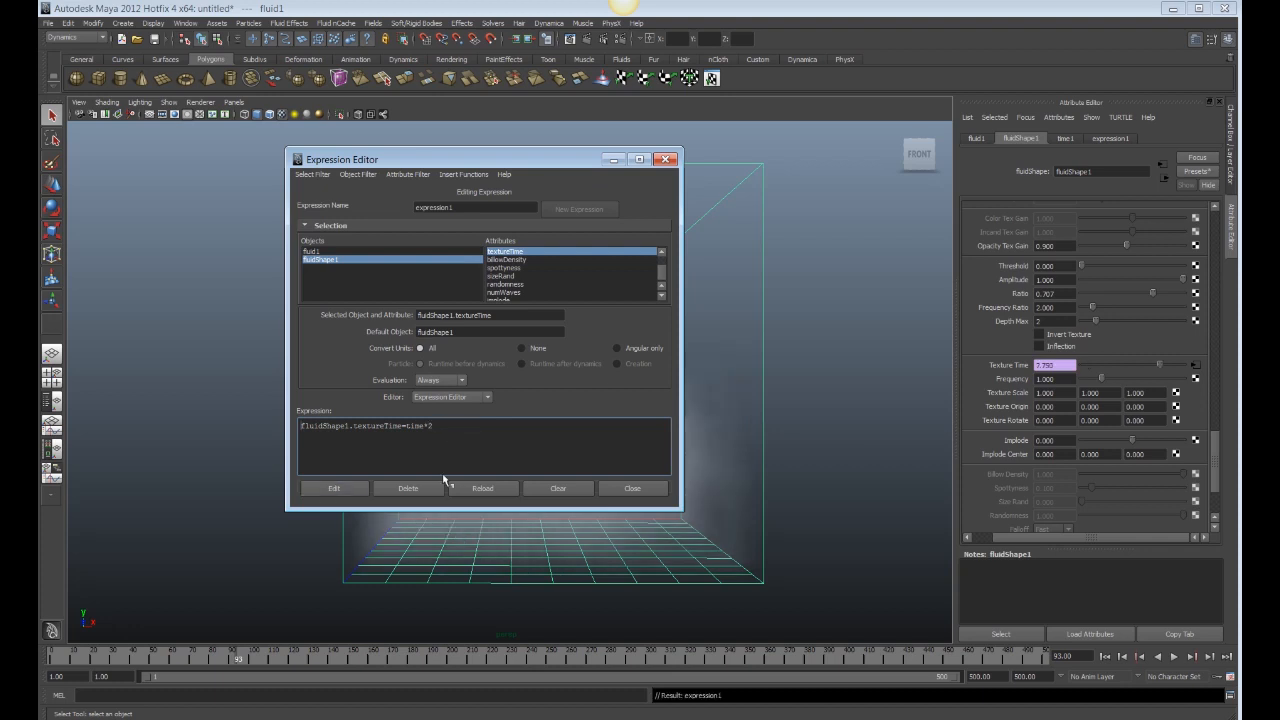
{"action": "left_click", "coordinate": [632, 488]}
Replay the animation from the first frame to judge the fog's speed, dismissing the mail notification, and stop playback
{"action": "left_click", "coordinate": [1105, 656]}
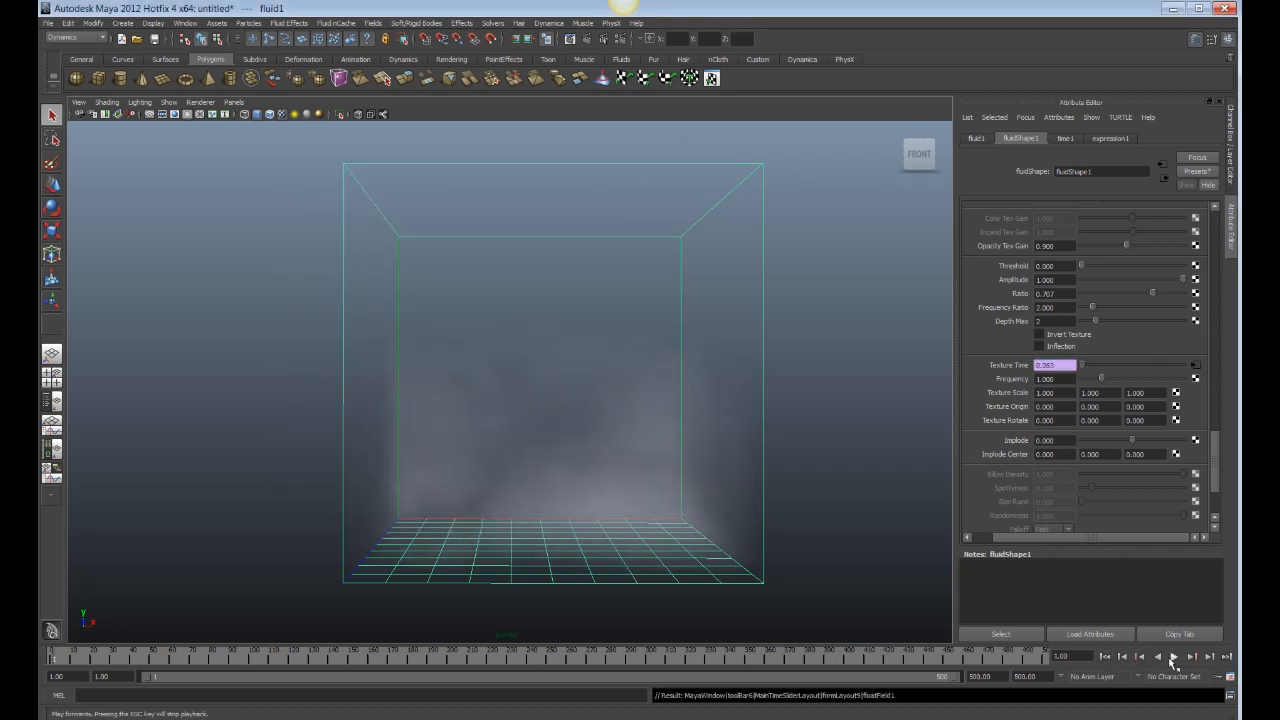
{"action": "left_click", "coordinate": [1174, 656]}
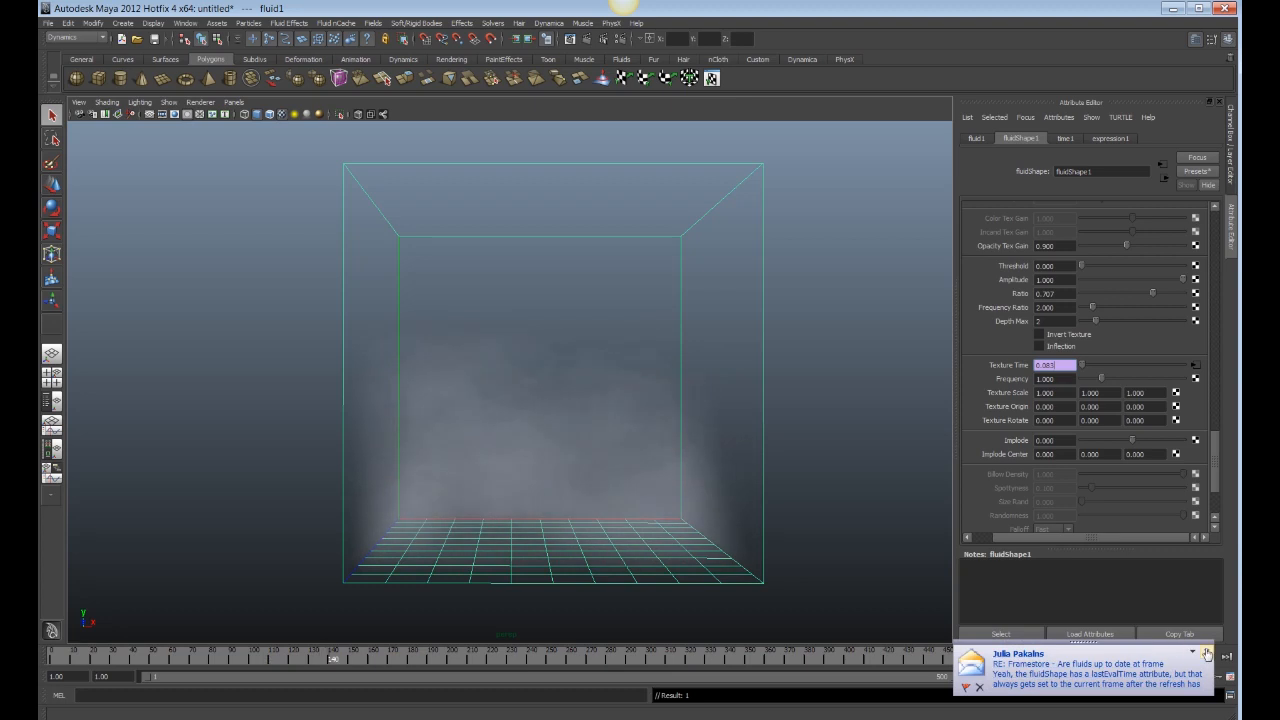
{"action": "left_click", "coordinate": [1207, 654]}
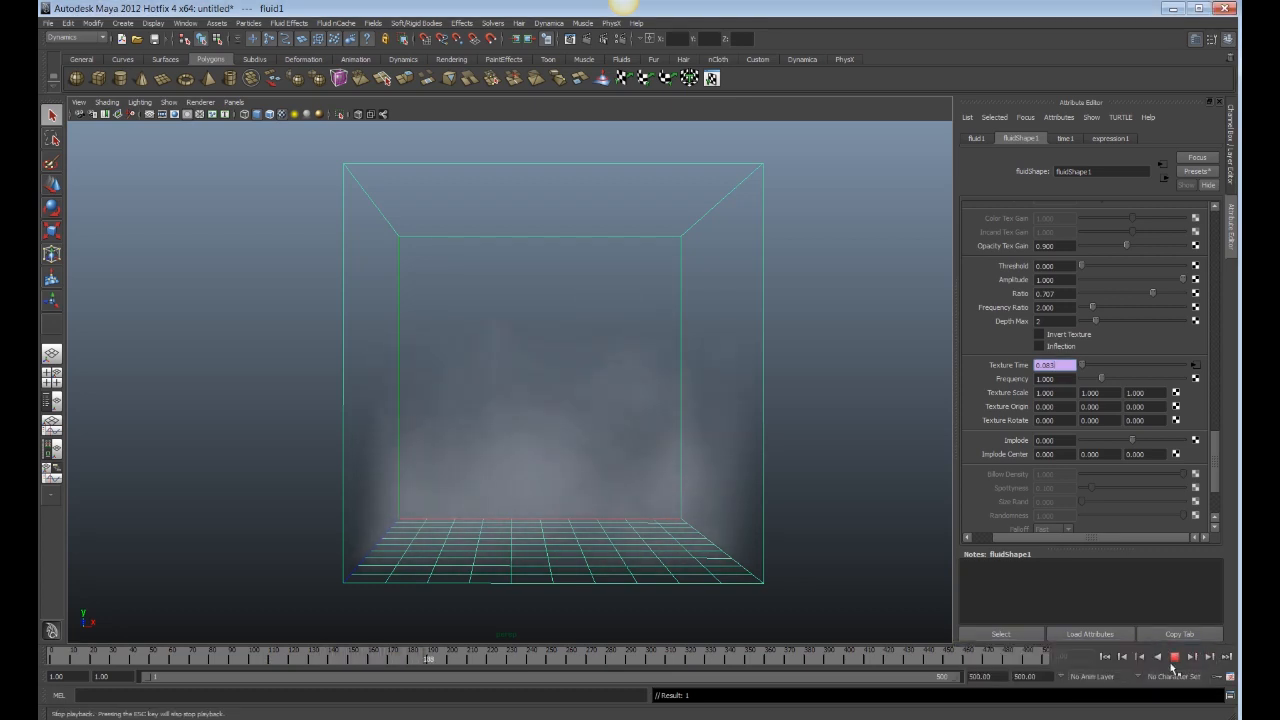
{"action": "left_click", "coordinate": [1175, 659]}
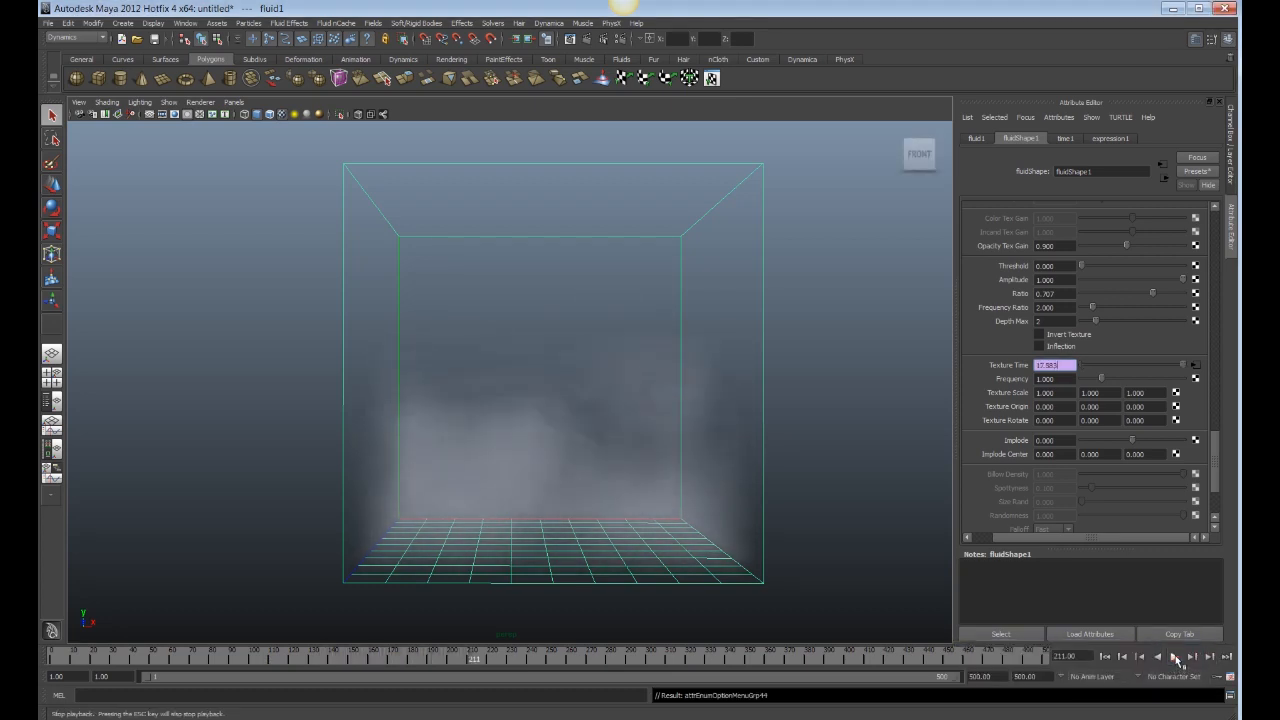
Edit the Texture Time expression to fluidShape1.textureTime=time*.2, apply it and close the Expression Editor
{"action": "right_click", "coordinate": [1062, 365]}
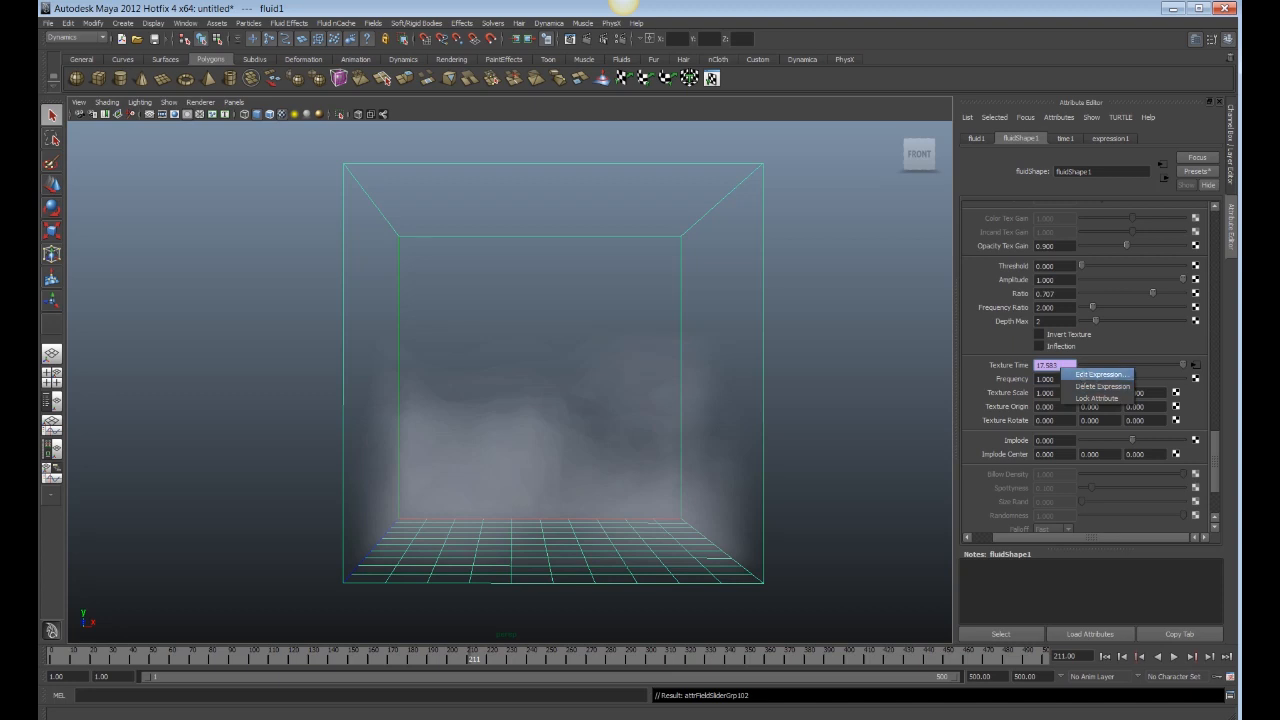
{"action": "left_click", "coordinate": [1098, 374]}
{"action": "left_click", "coordinate": [436, 425]}
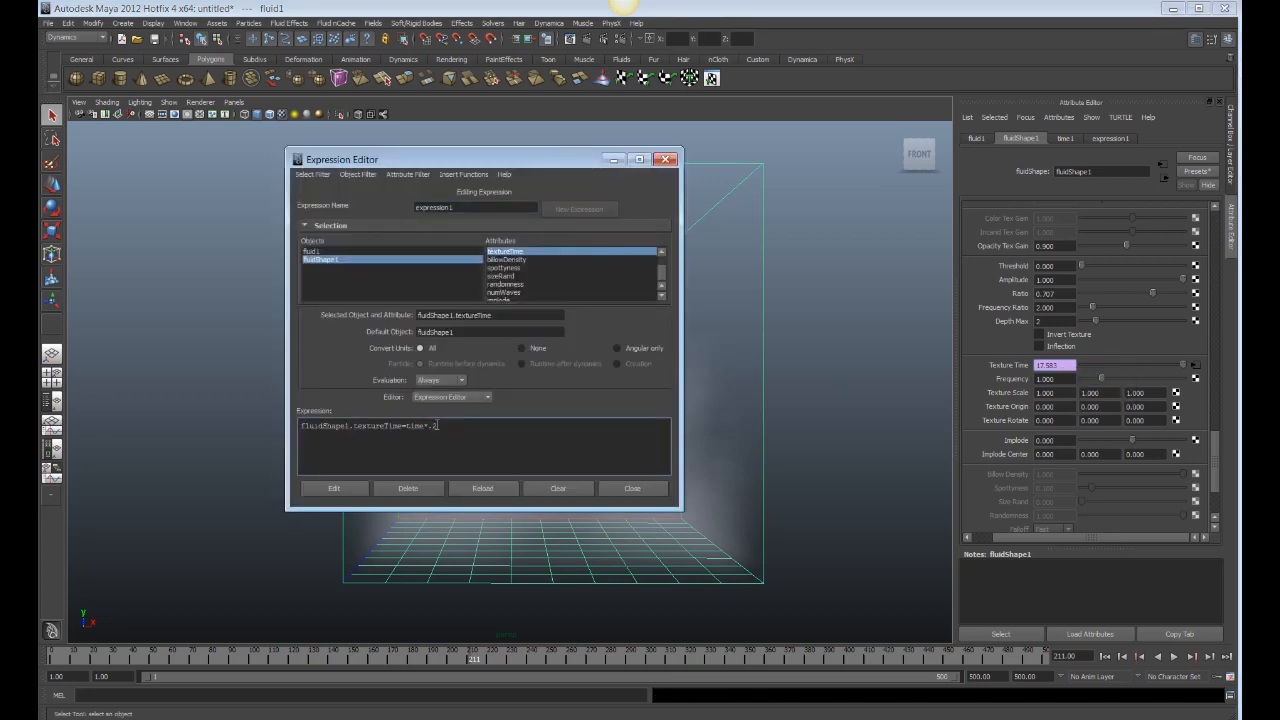
{"action": "left_click", "coordinate": [345, 490]}
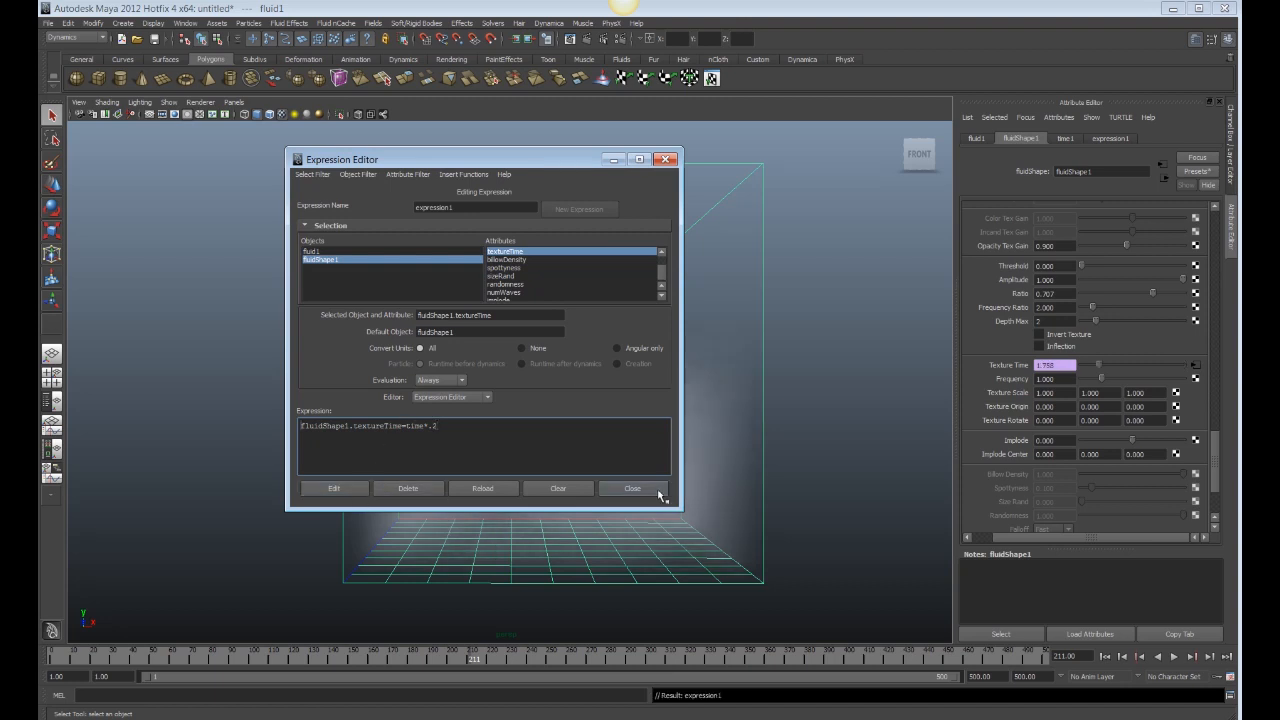
{"action": "left_click", "coordinate": [632, 489]}
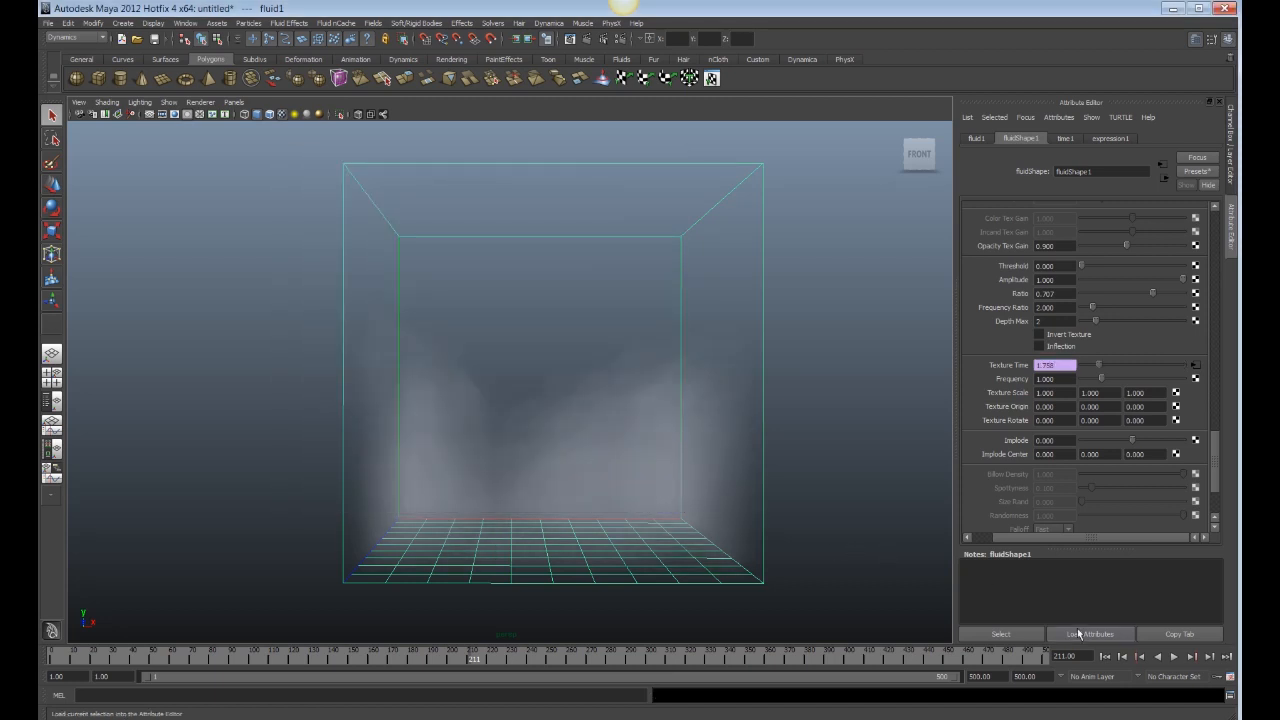
Expand the fluid shape's Lighting attributes and enable Self Shadow
{"action": "scroll", "coordinate": [1089, 484], "scroll_direction": "down", "scroll_amount": 3}
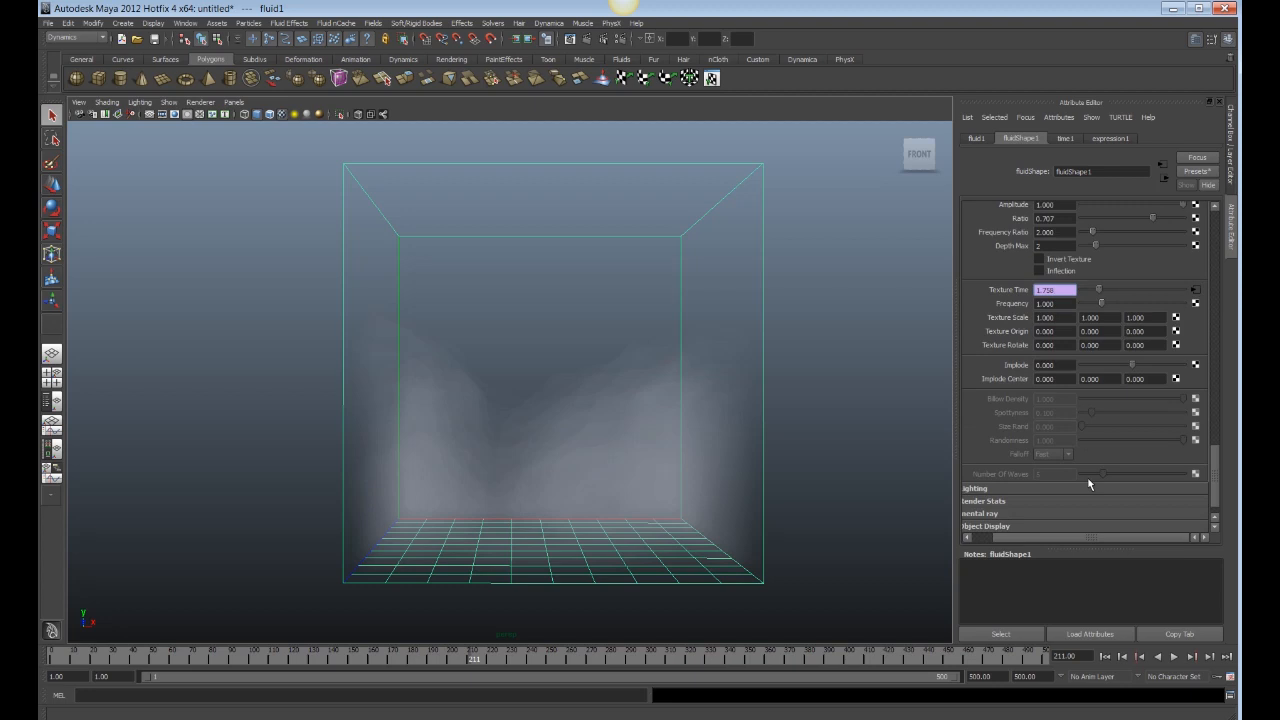
{"action": "left_click_drag", "start_coordinate": [1036, 541], "coordinate": [1007, 502]}
{"action": "left_click", "coordinate": [1048, 489]}
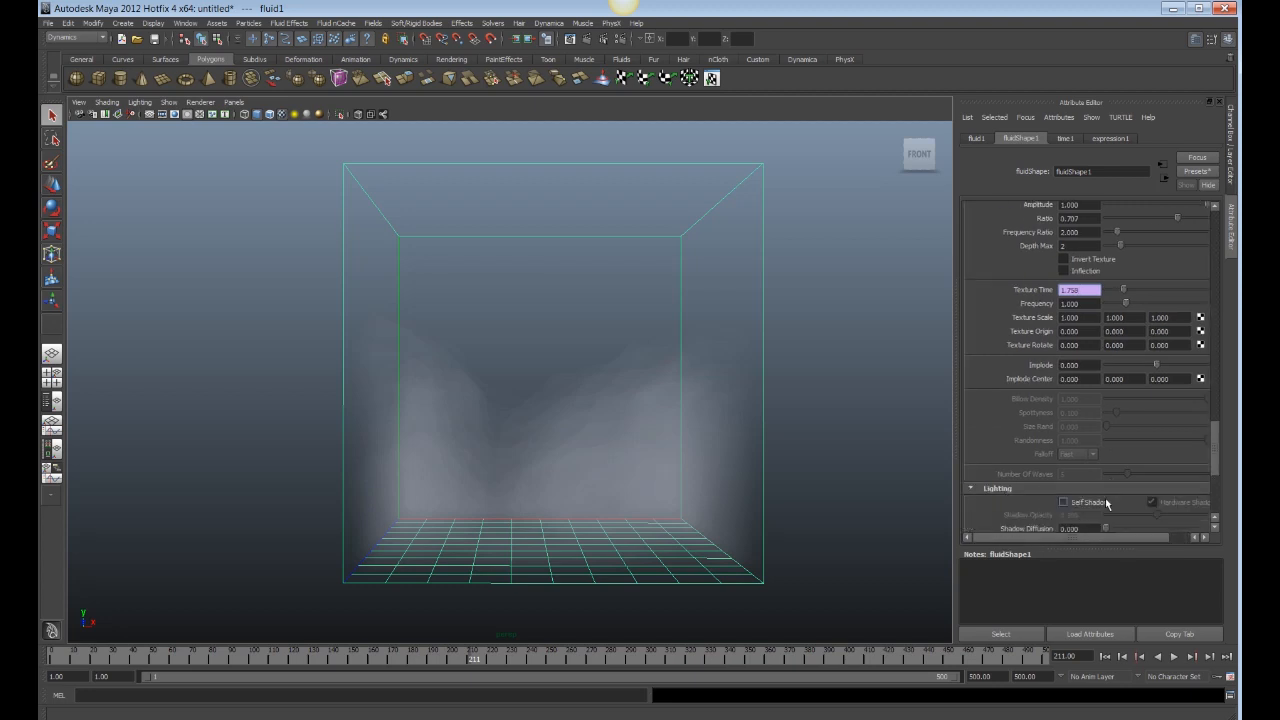
{"action": "scroll", "coordinate": [1122, 503], "scroll_direction": "down", "scroll_amount": 2}
{"action": "scroll", "coordinate": [1122, 503], "scroll_direction": "down", "scroll_amount": 3}
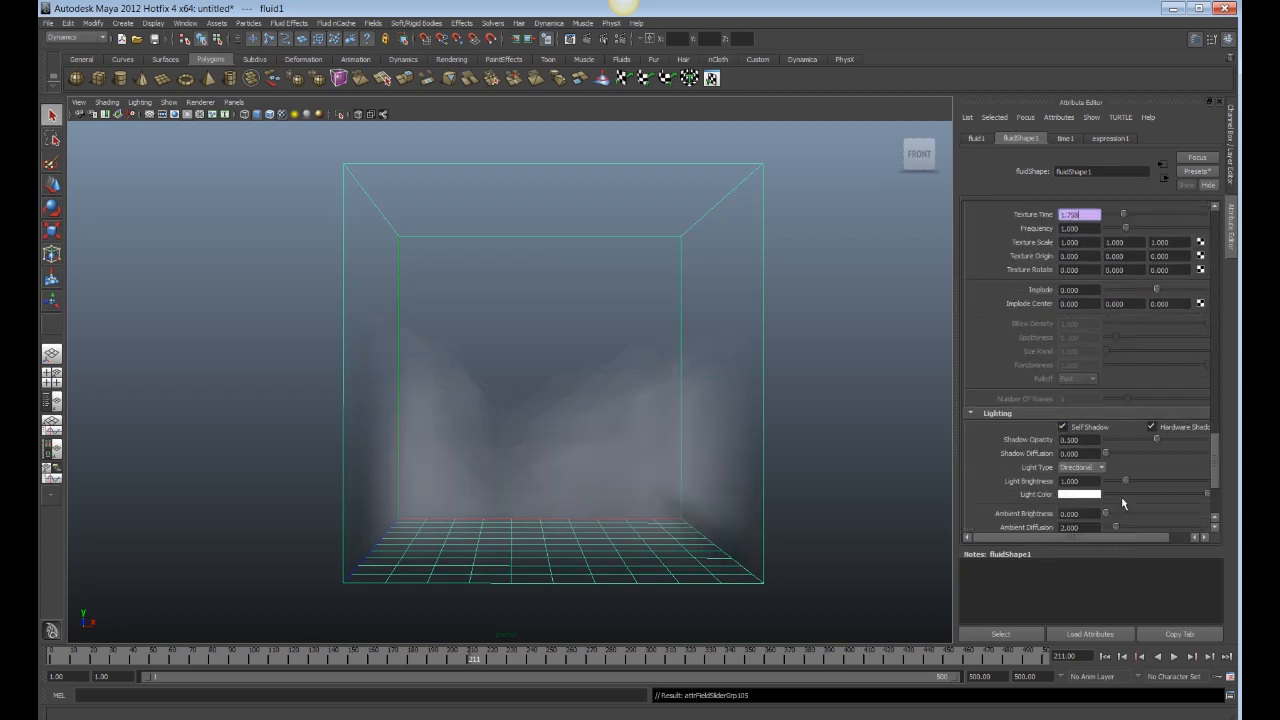
Render the current frame to check the self-shadowed fog, and close the render window
{"action": "left_click_drag", "start_coordinate": [751, 488], "coordinate": [746, 478], "text": "alt"}
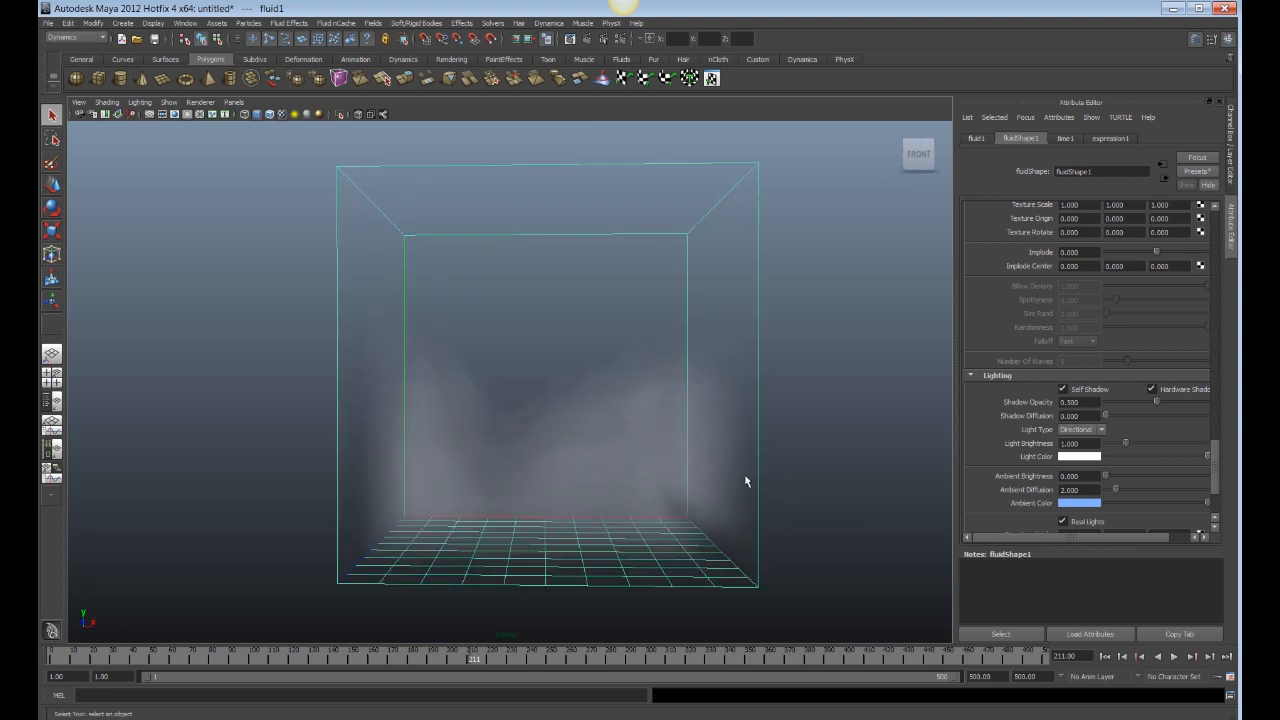
{"action": "left_click", "coordinate": [586, 40]}
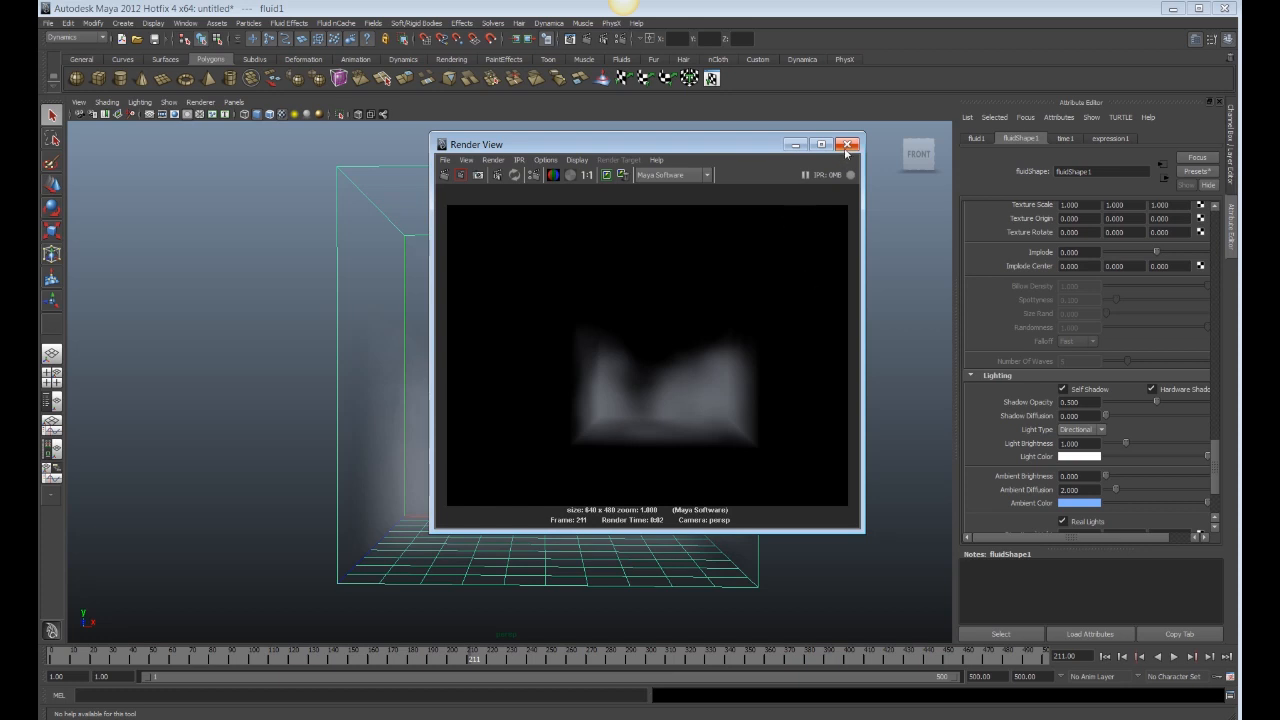
{"action": "left_click", "coordinate": [847, 147]}
Play the animation to judge the slowed, self-shadowed fog, and stop playback
{"action": "left_click_drag", "start_coordinate": [772, 221], "coordinate": [811, 523], "text": "alt"}
{"action": "left_click", "coordinate": [1174, 657]}
{"action": "left_click_drag", "start_coordinate": [728, 510], "coordinate": [732, 496], "text": "alt"}
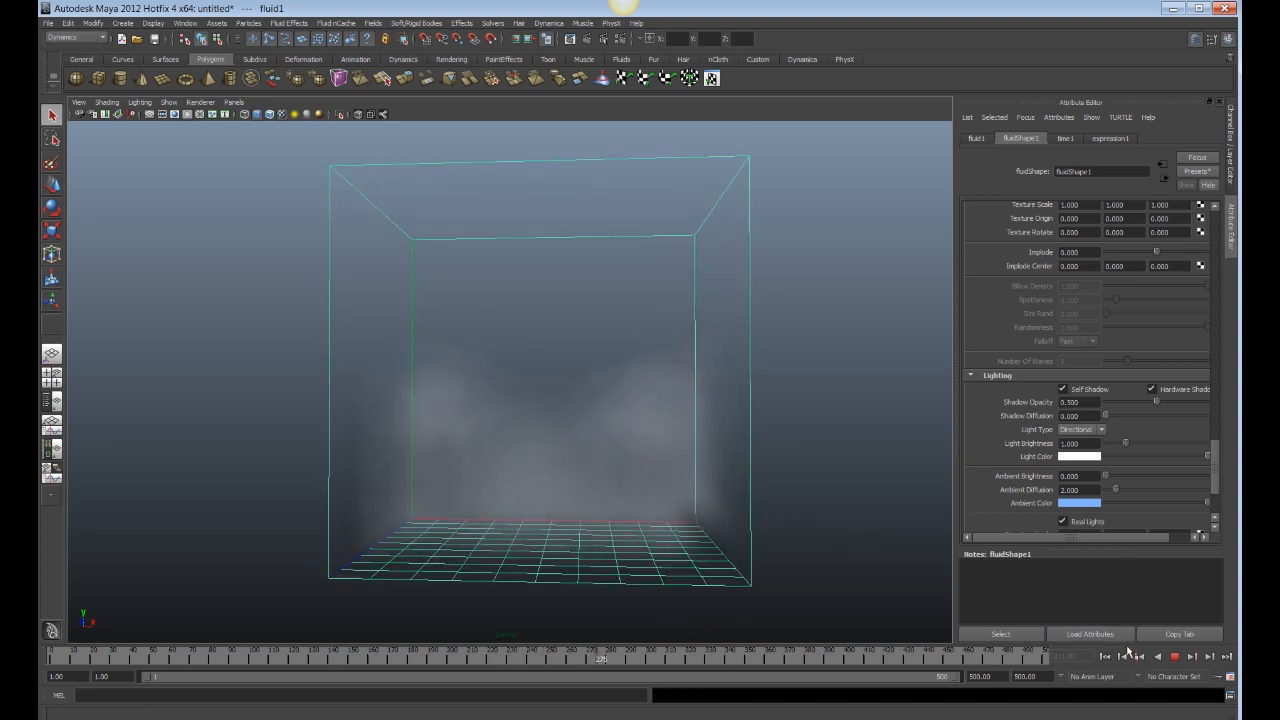
{"action": "left_click", "coordinate": [1172, 658]}
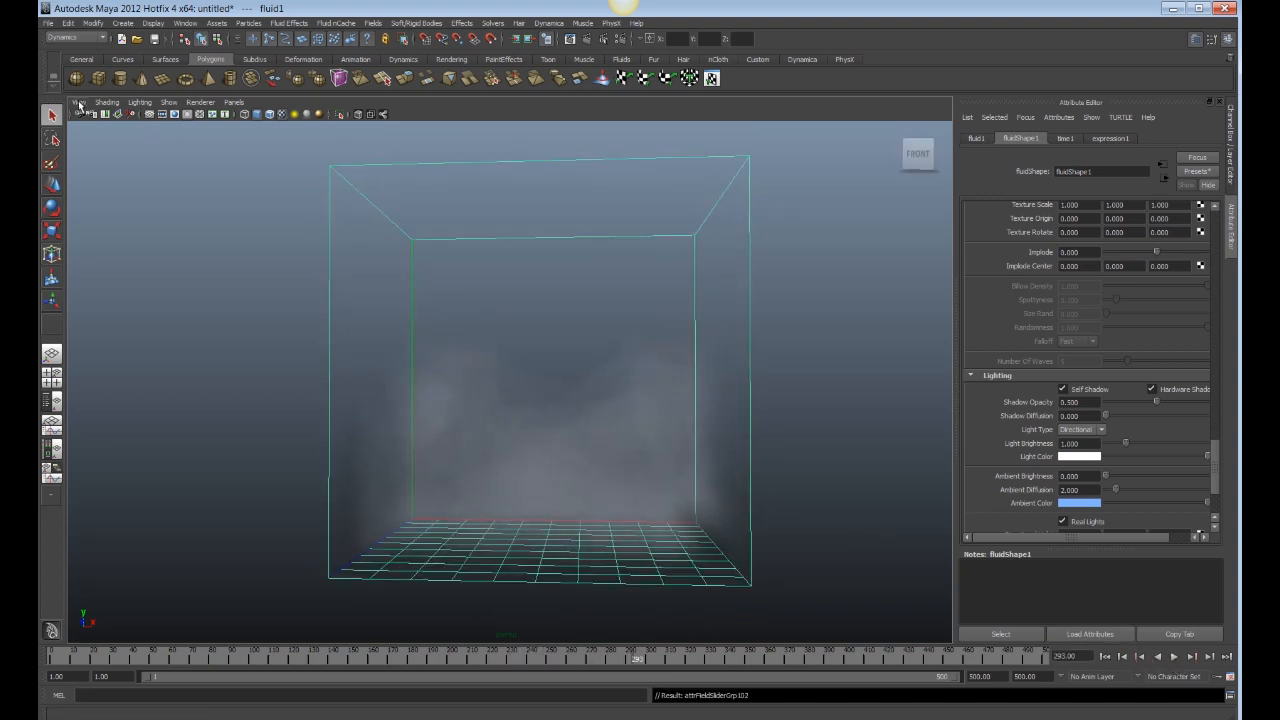
Create an image plane on the perspective camera and load toronto-skyline-22.jpg from sourceimages as its image
{"action": "left_click", "coordinate": [79, 102]}
{"action": "left_click", "coordinate": [102, 121]}
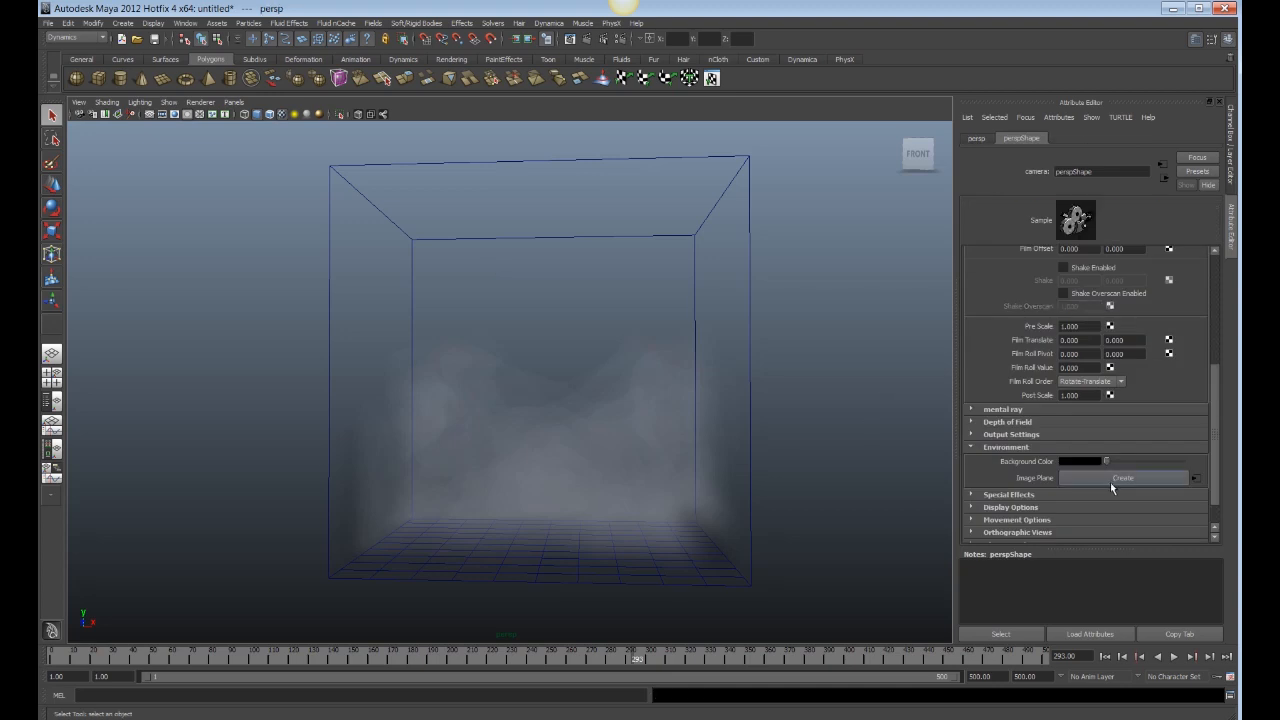
{"action": "left_click", "coordinate": [1150, 478]}
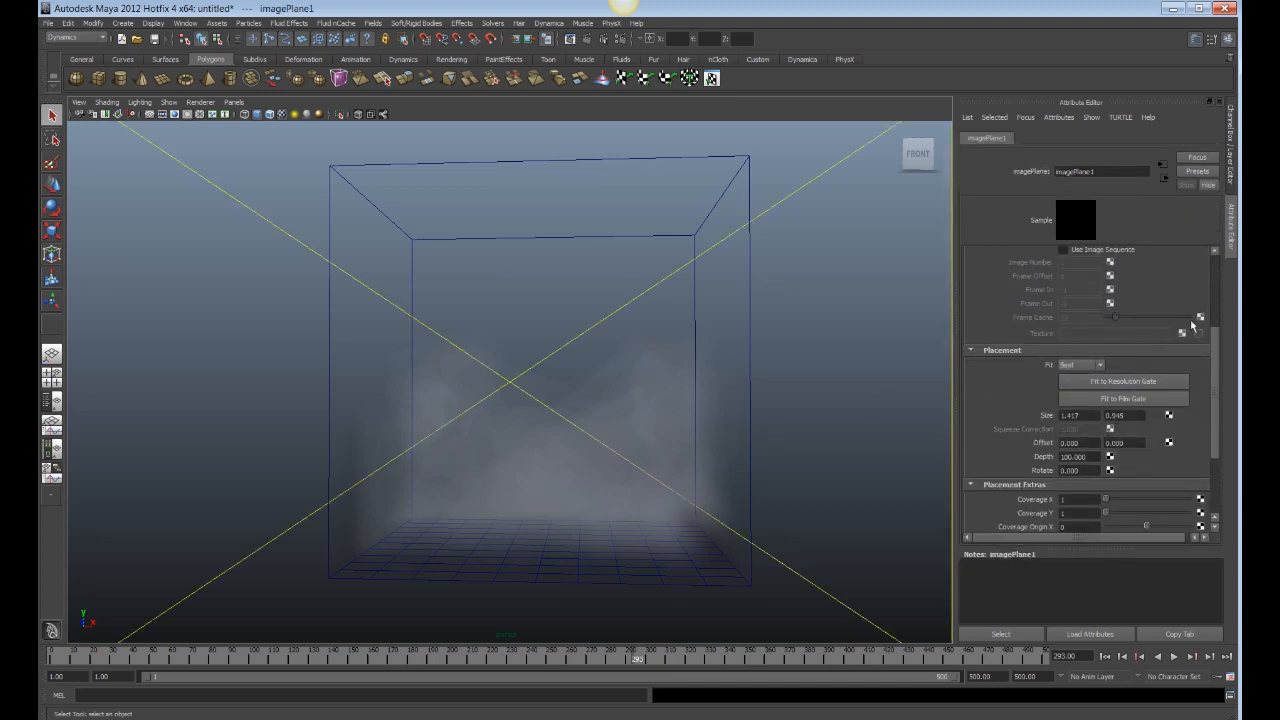
{"action": "left_click_drag", "start_coordinate": [1215, 354], "coordinate": [1224, 282]}
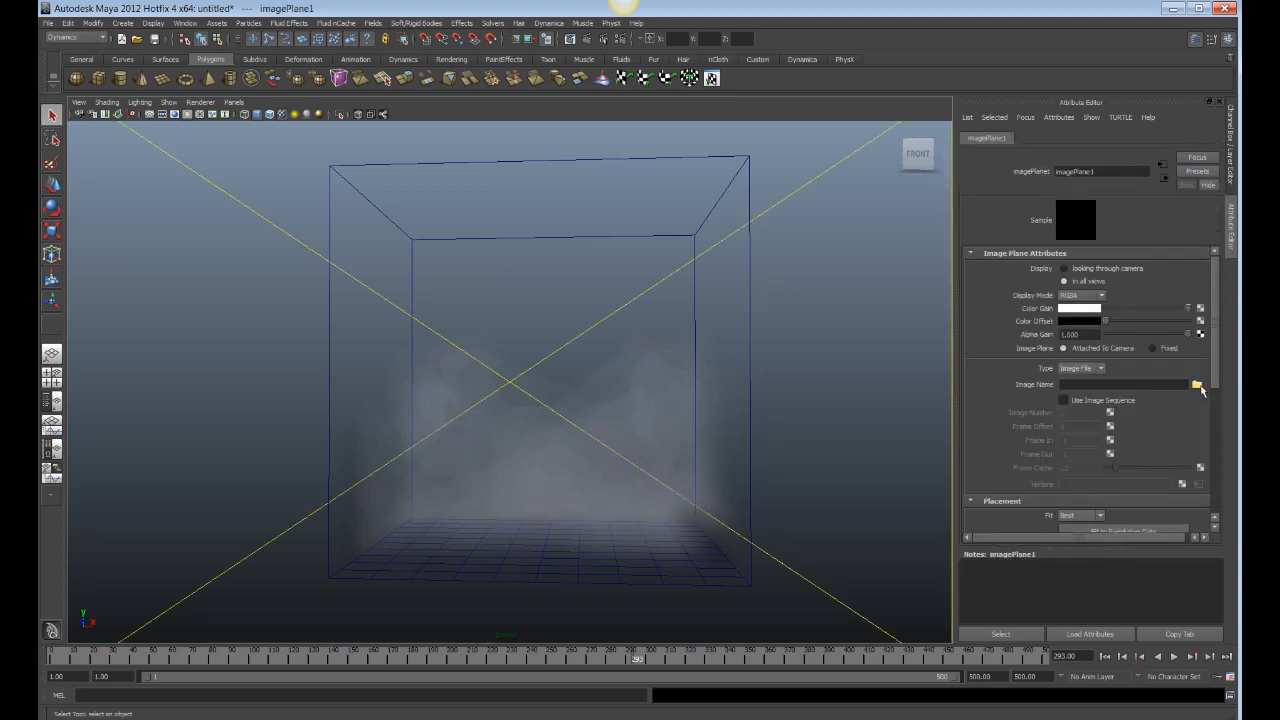
{"action": "left_click", "coordinate": [1196, 385]}
{"action": "double_click", "coordinate": [469, 240]}
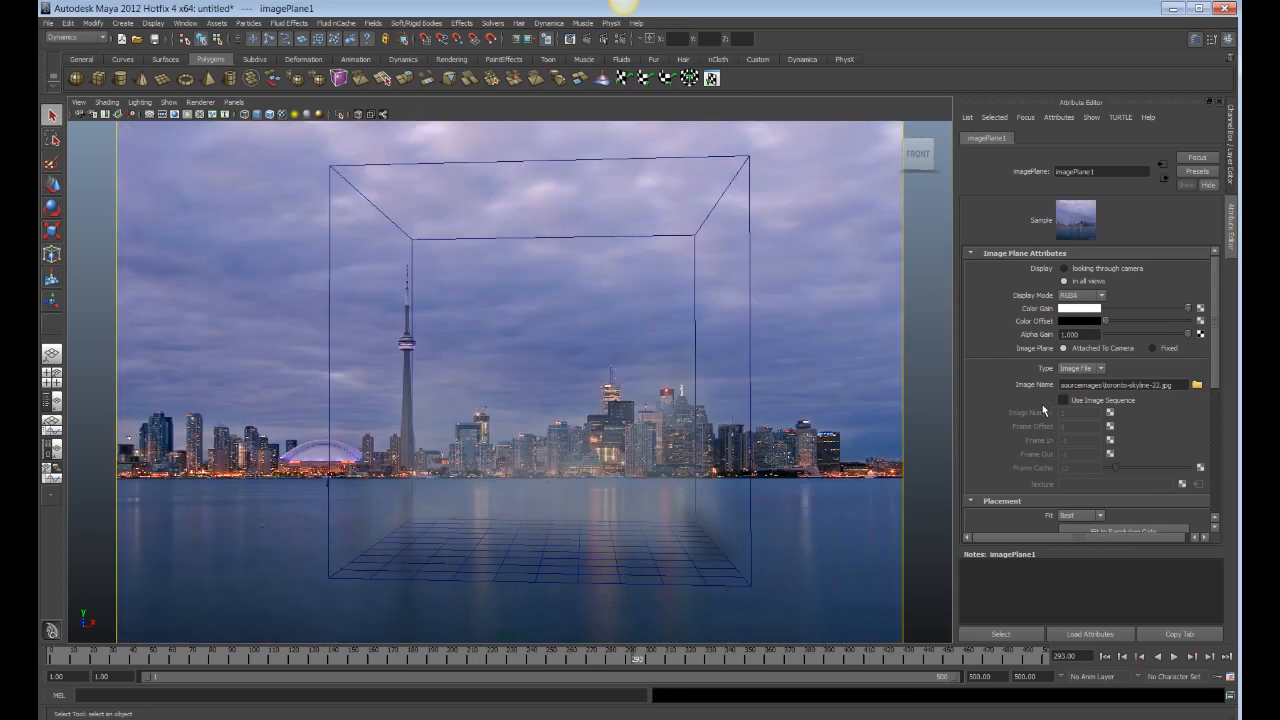
Fit the skyline image plane to the resolution gate and display the Resolution Gate in the perspective view
{"action": "scroll", "coordinate": [1049, 403], "scroll_direction": "down", "scroll_amount": 3}
{"action": "left_click", "coordinate": [1123, 381]}
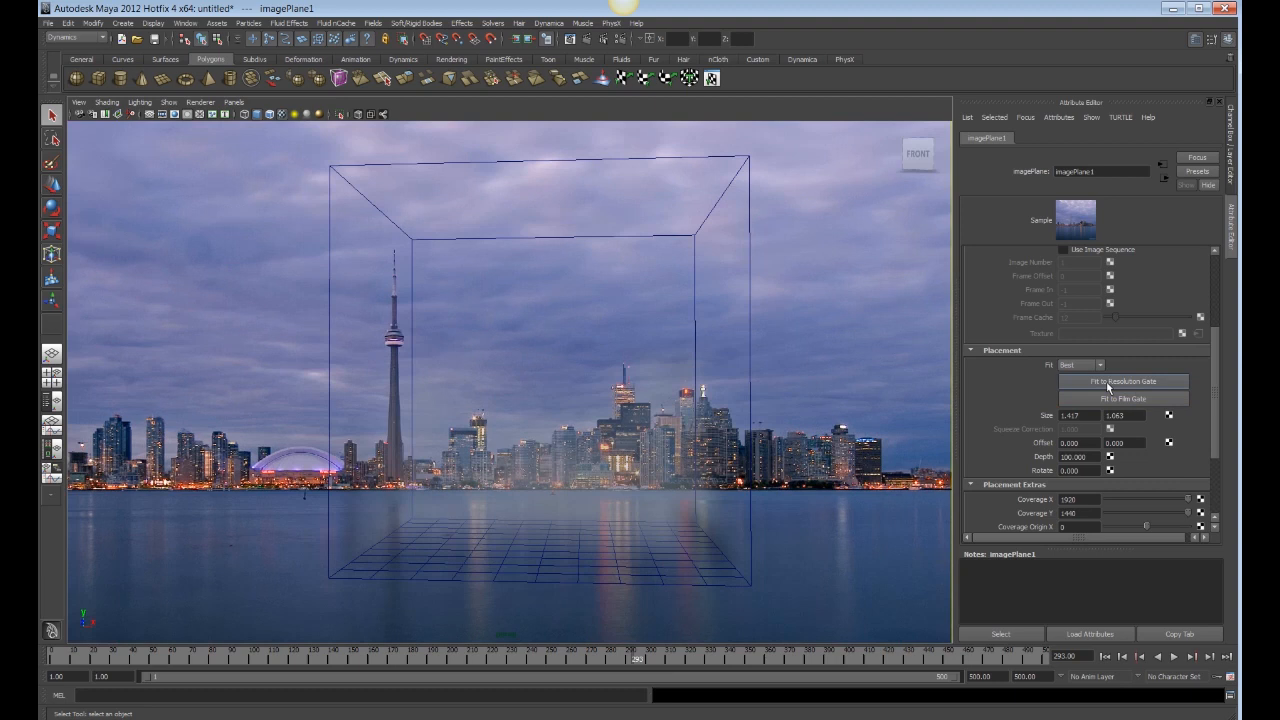
{"action": "left_click", "coordinate": [78, 102]}
{"action": "mouse_move", "coordinate": [110, 233]}
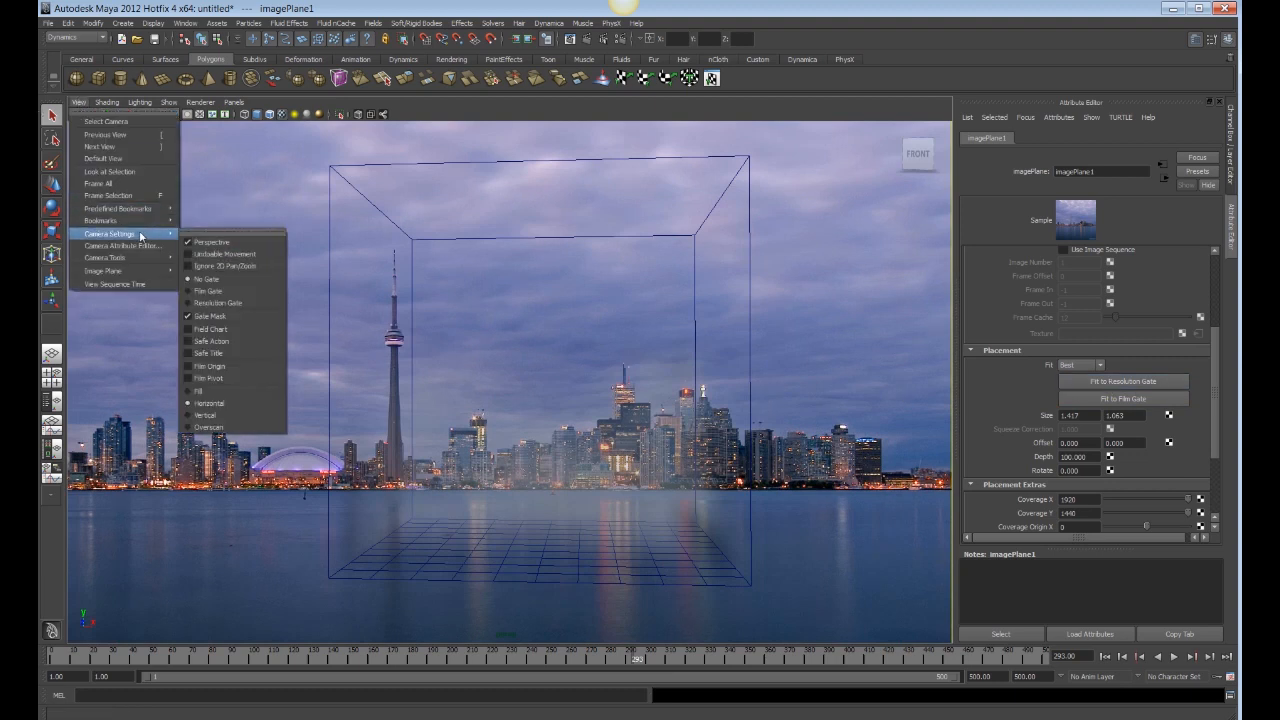
{"action": "left_click", "coordinate": [241, 306]}
{"action": "right_click_drag", "start_coordinate": [604, 333], "coordinate": [634, 351], "text": "alt"}
{"action": "left_click_drag", "start_coordinate": [634, 351], "coordinate": [586, 349], "text": "alt"}
{"action": "middle_click_drag", "start_coordinate": [586, 349], "coordinate": [546, 332], "text": "alt"}
{"action": "left_click_drag", "start_coordinate": [563, 354], "coordinate": [557, 351], "text": "alt"}
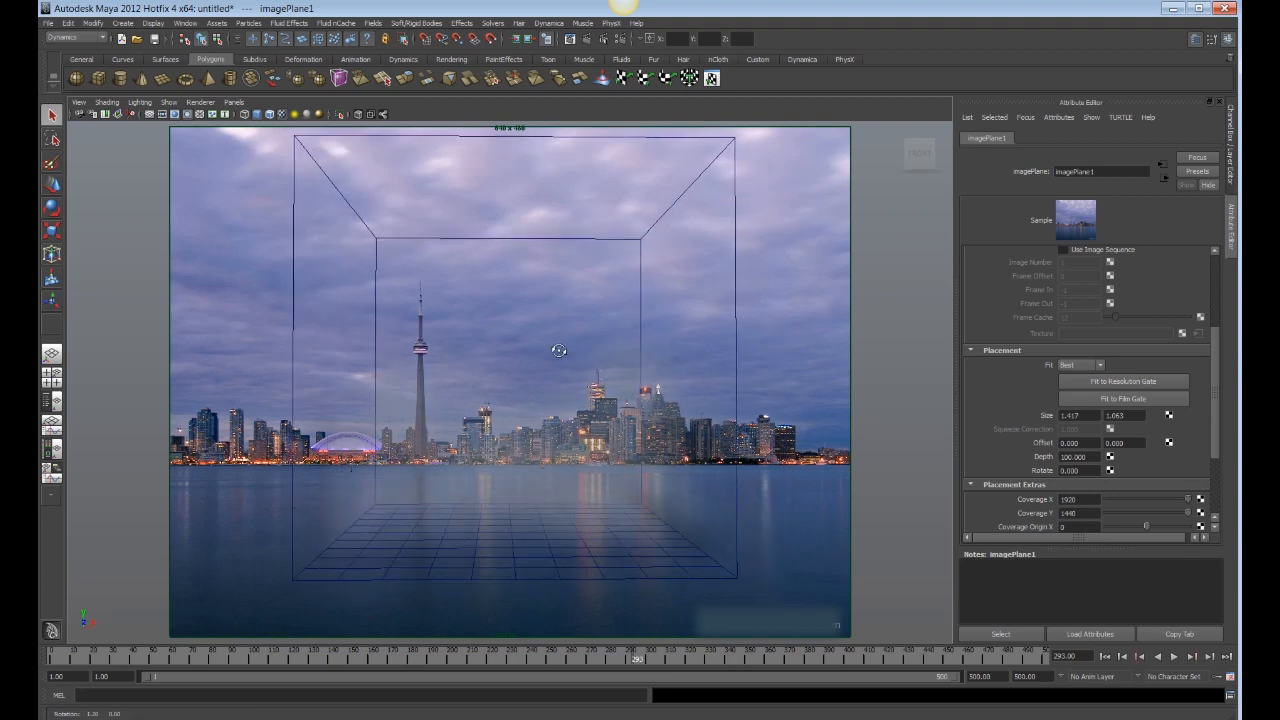
Scale the fluid container wider and taller to span the skyline image, and test-render the current frame
{"action": "left_click", "coordinate": [740, 577]}
{"action": "key", "text": "r"}
{"action": "left_click_drag", "start_coordinate": [568, 369], "coordinate": [638, 370]}
{"action": "left_click_drag", "start_coordinate": [509, 310], "coordinate": [512, 292]}
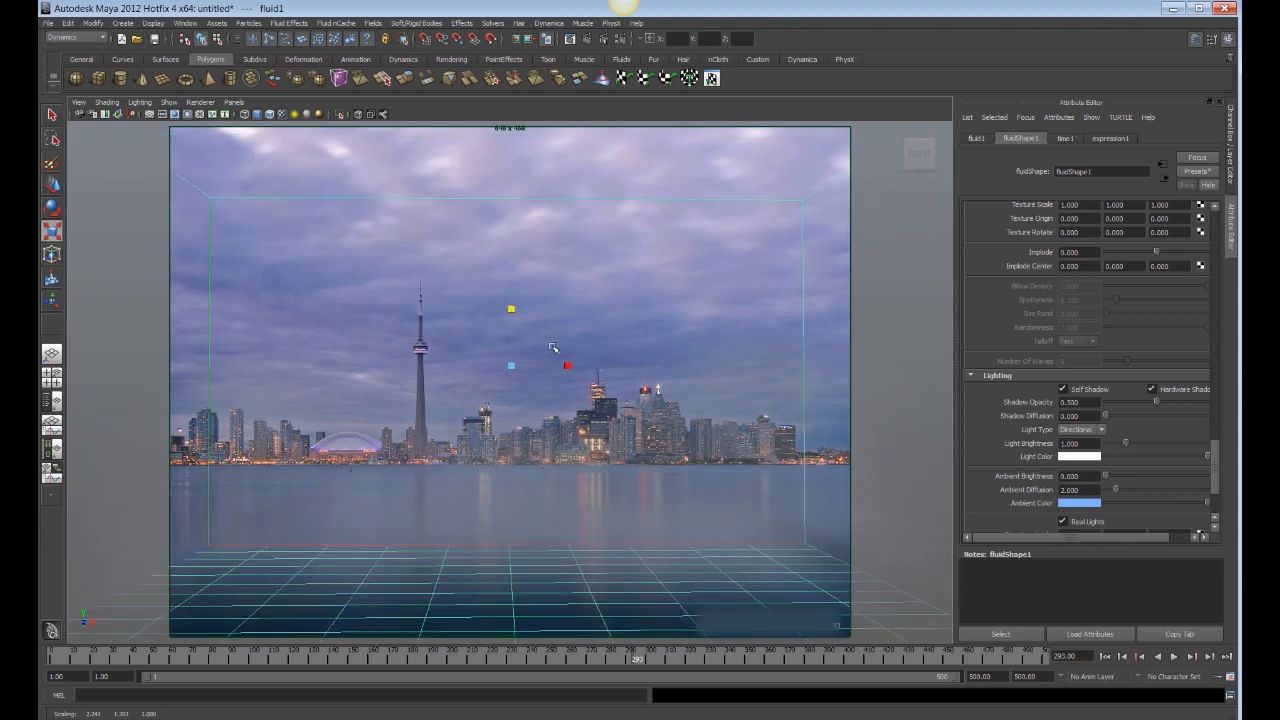
{"action": "left_click", "coordinate": [614, 57]}
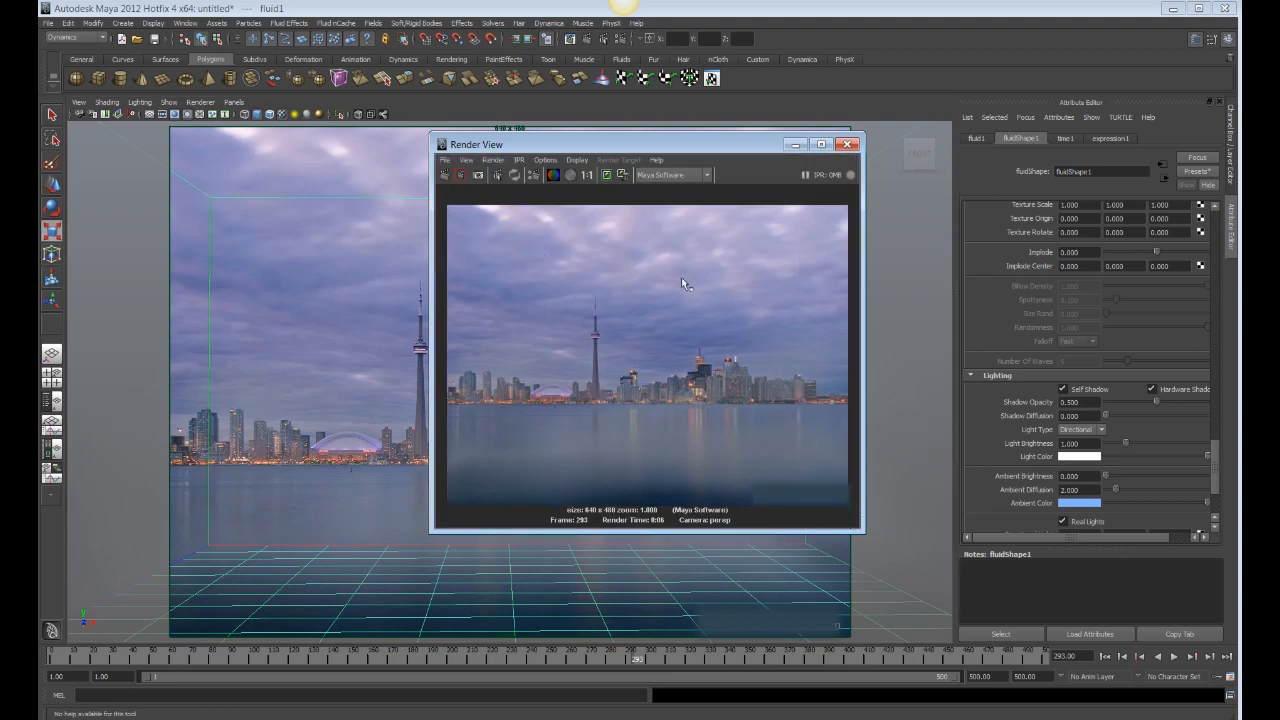
{"action": "left_click", "coordinate": [848, 145]}
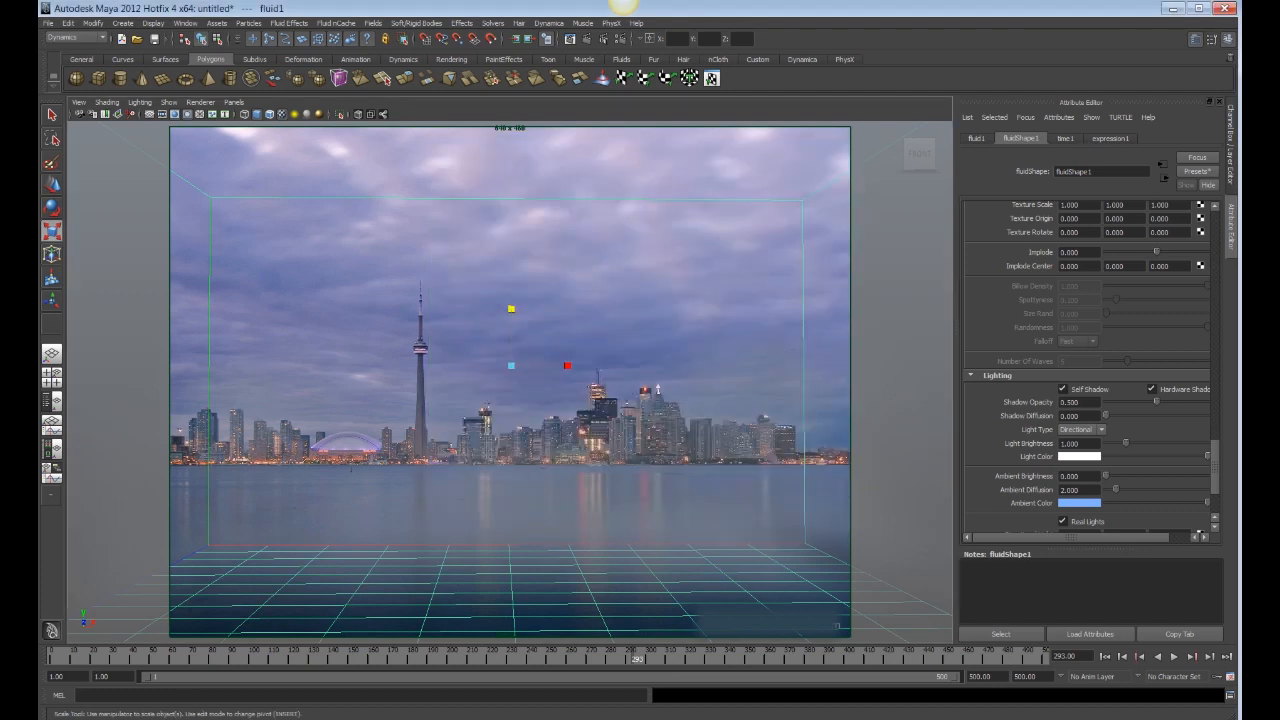
Switch to FCheck, play the rendered rollfog.#.jpg sequence to review the rolling fog, and close the viewer
{"action": "mouse_move", "coordinate": [538, 714]}
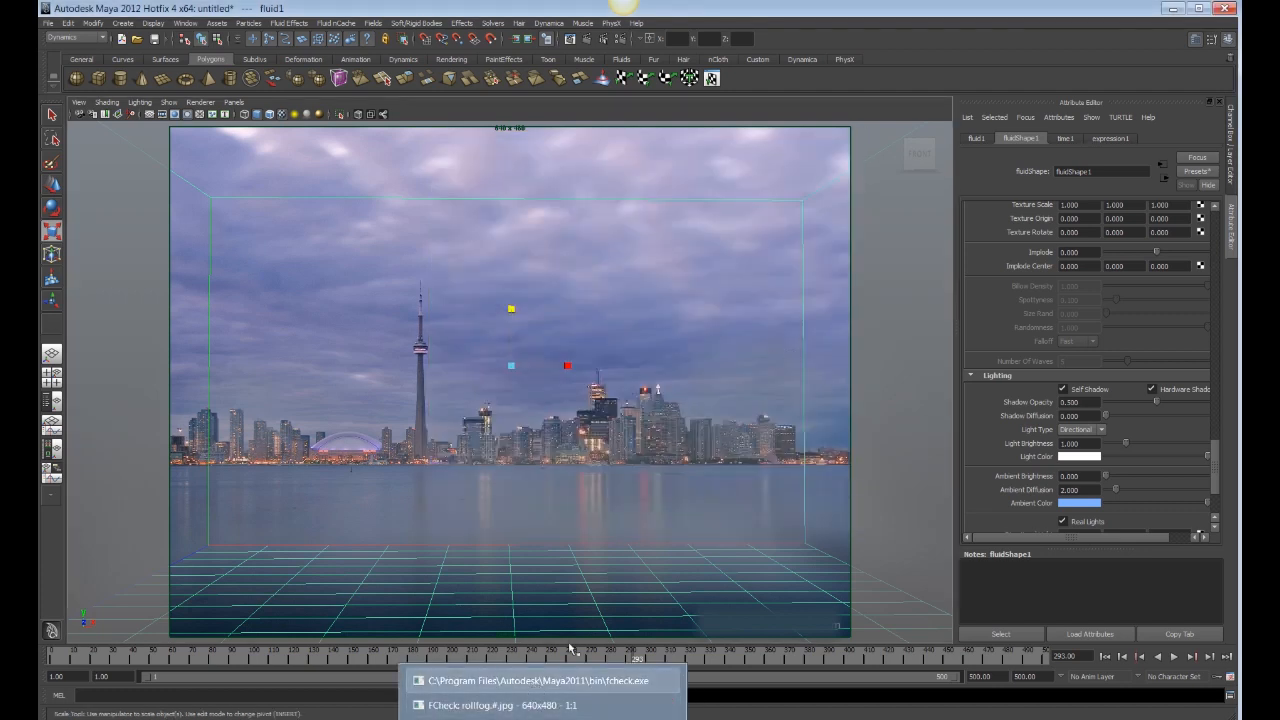
{"action": "left_click", "coordinate": [528, 706]}
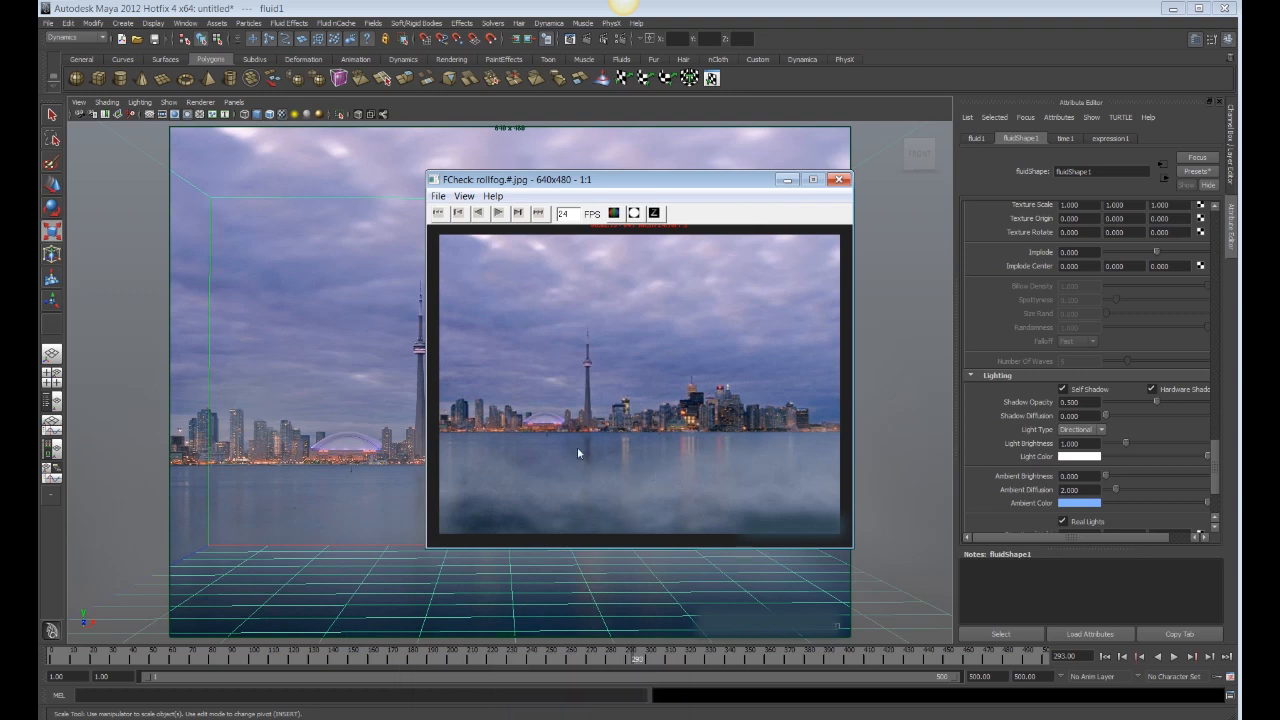
{"action": "key", "text": "space"}
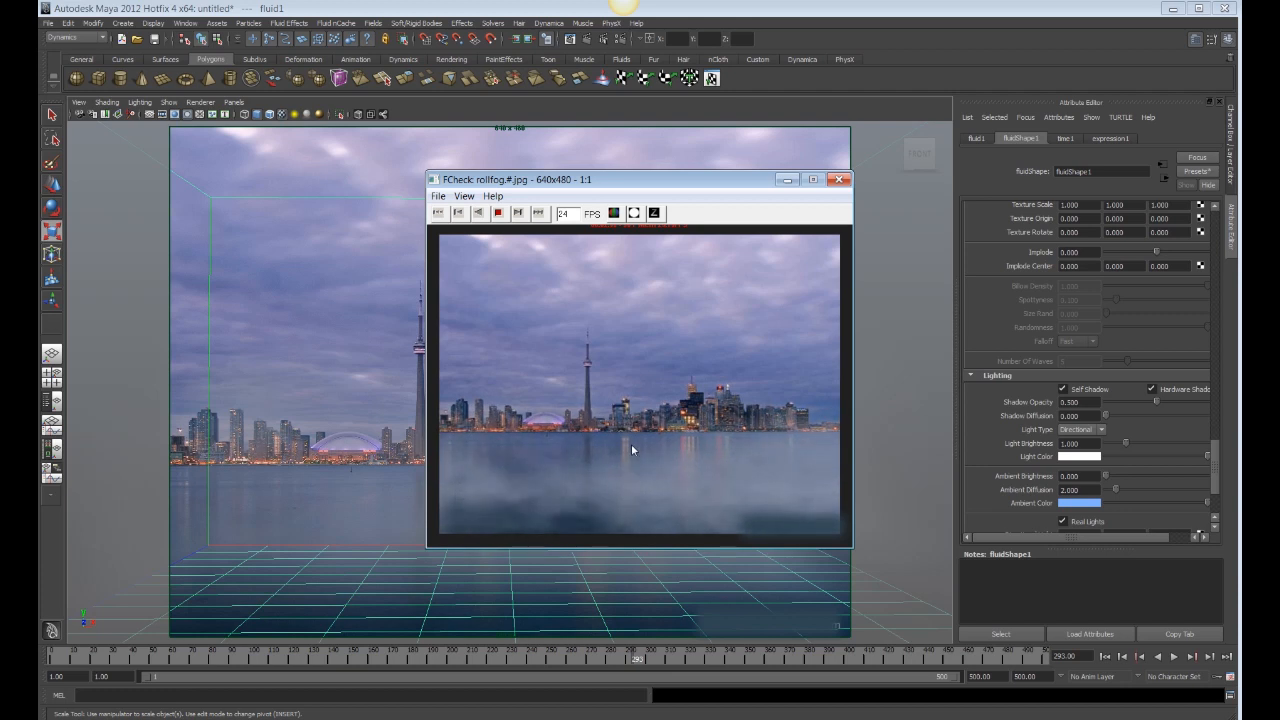
{"action": "left_click", "coordinate": [840, 180]}
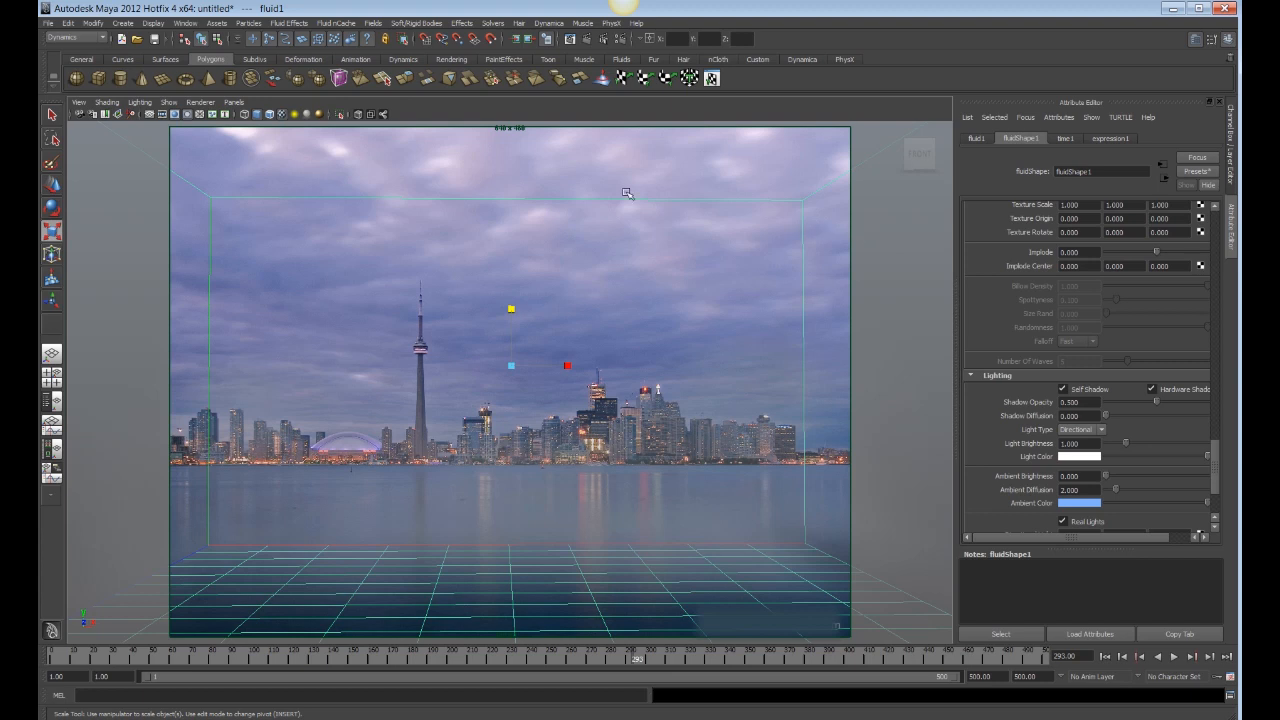
Open the Visor, show the CloudsAndFog folder of the Fluid Examples, and enlarge the window to browse the presets
{"action": "left_click", "coordinate": [250, 23]}
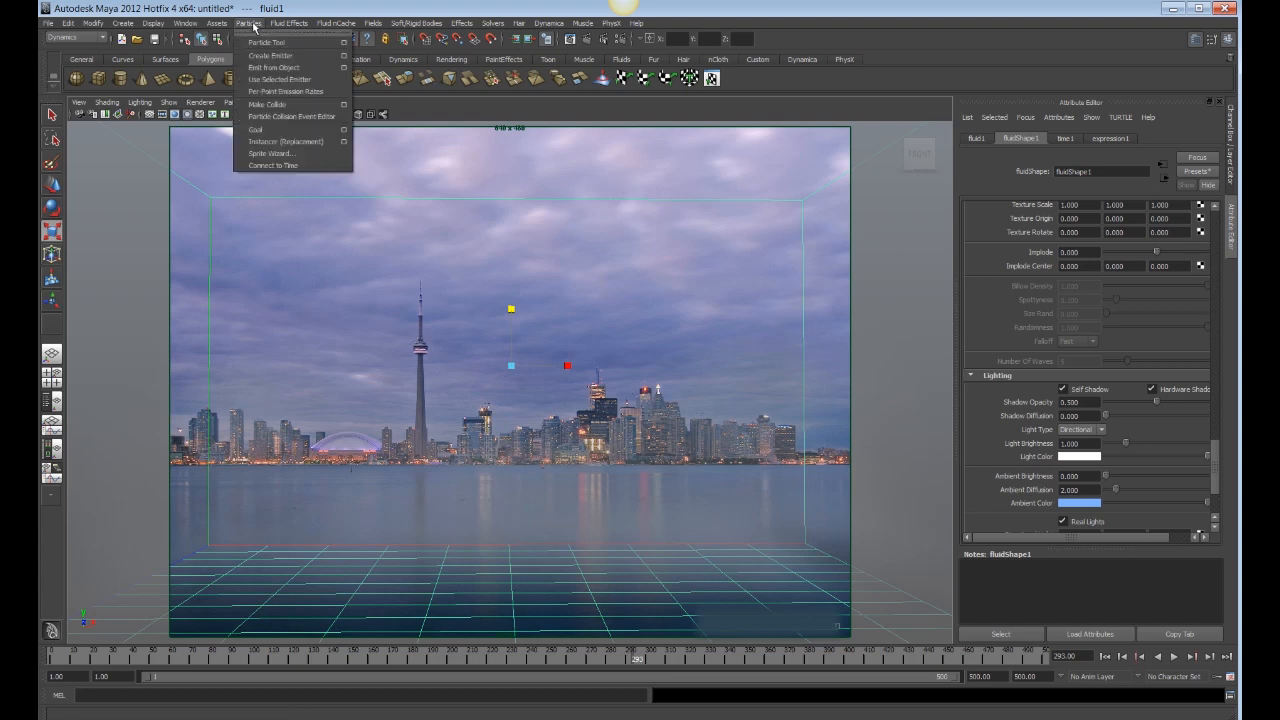
{"action": "left_click", "coordinate": [253, 23]}
{"action": "left_click", "coordinate": [190, 23]}
{"action": "mouse_move", "coordinate": [215, 42]}
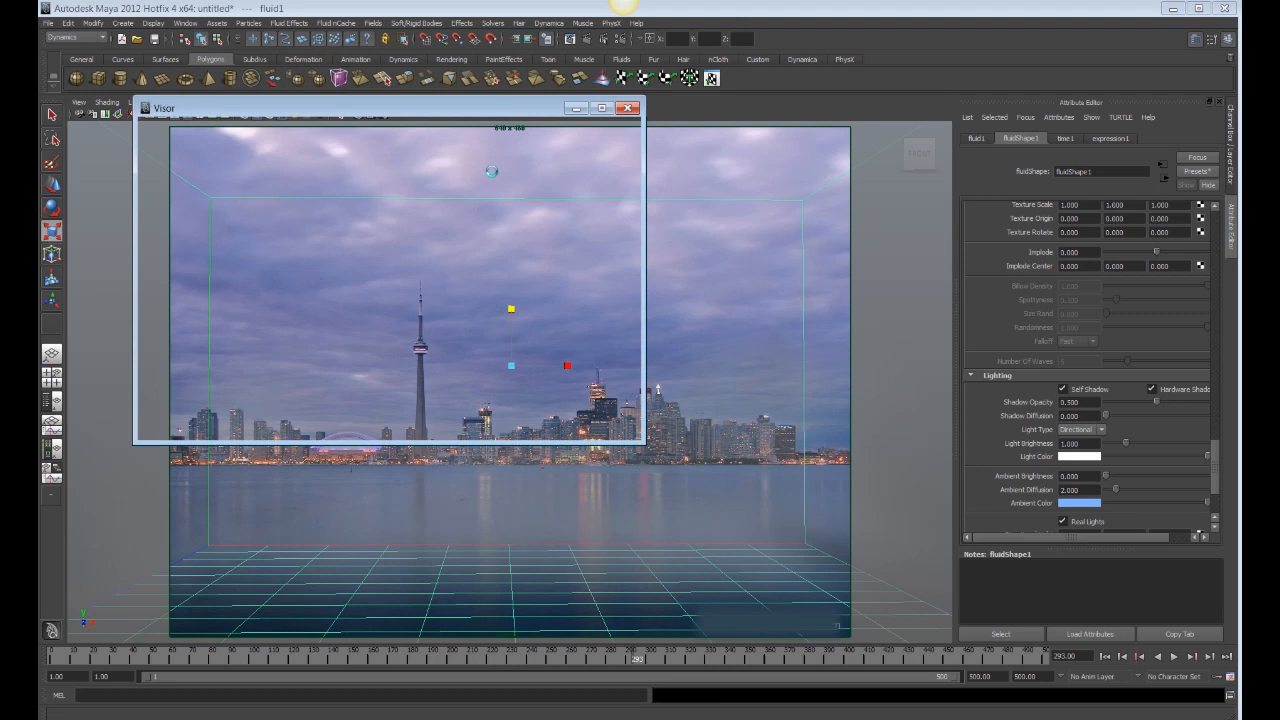
{"action": "left_click", "coordinate": [303, 137]}
{"action": "left_click", "coordinate": [210, 171]}
{"action": "left_click", "coordinate": [208, 160]}
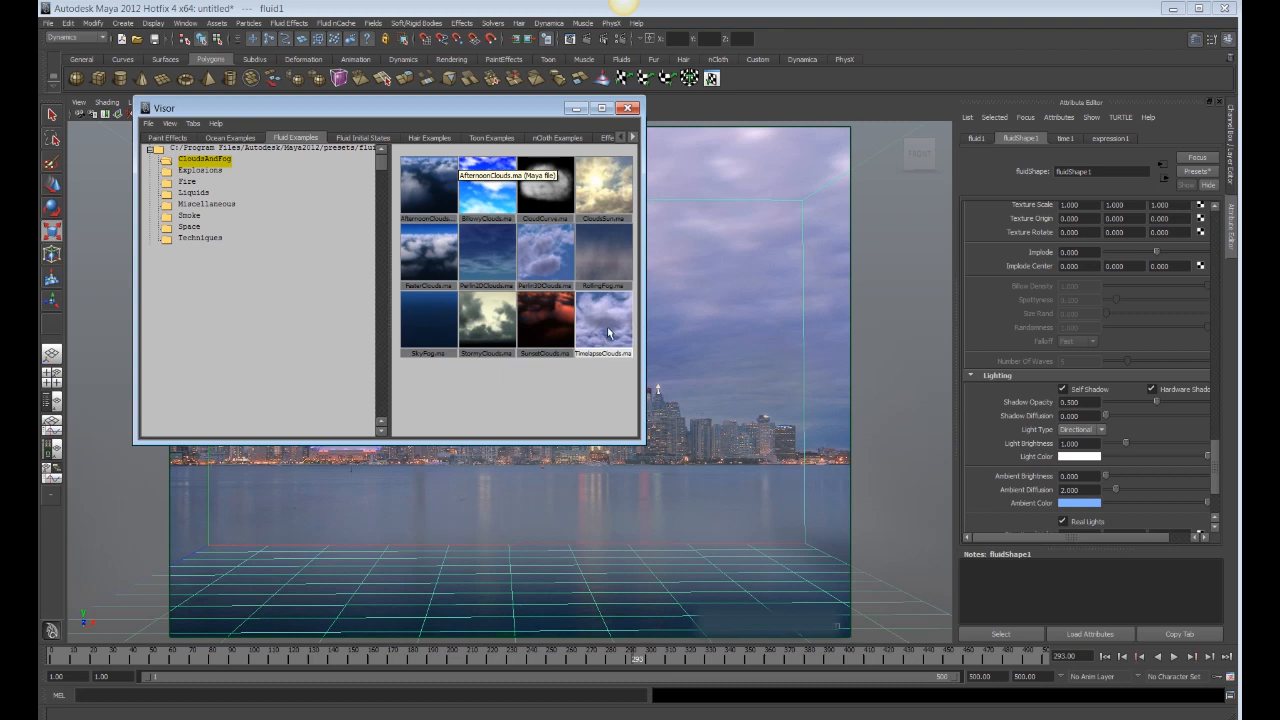
{"action": "left_click_drag", "start_coordinate": [643, 446], "coordinate": [737, 506]}
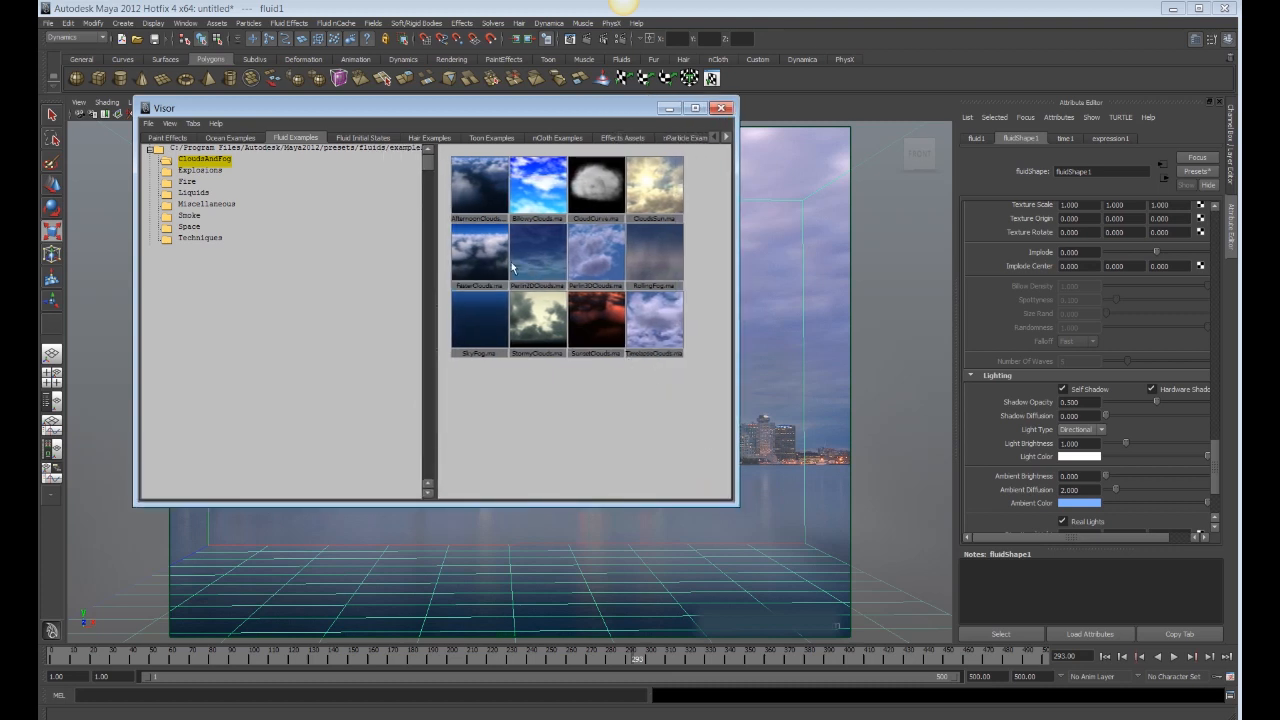